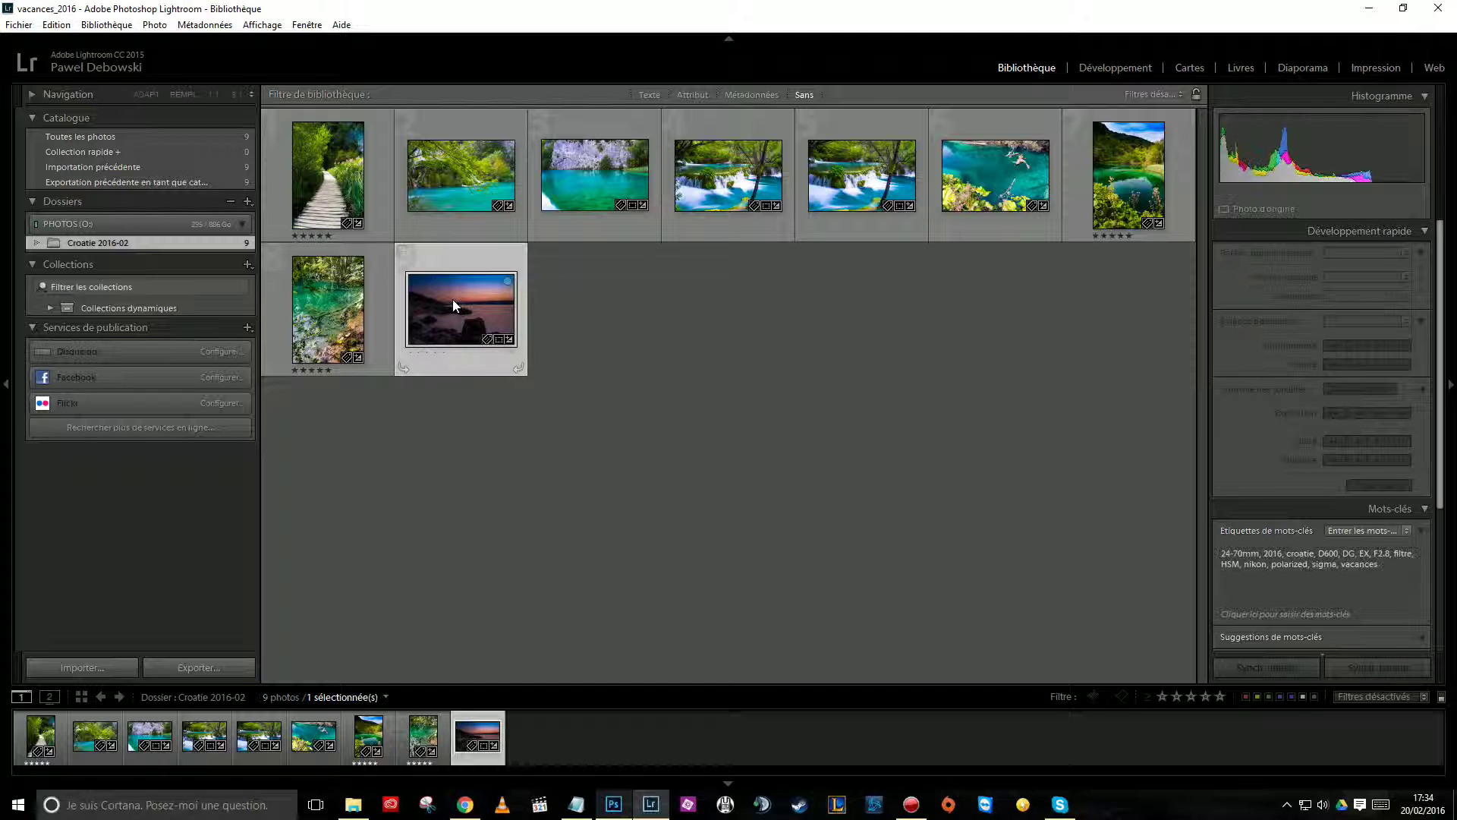
Step: Select all nine photos in the Croatie 2016-02 folder
{"action": "left_click", "coordinate": [1146, 346]}
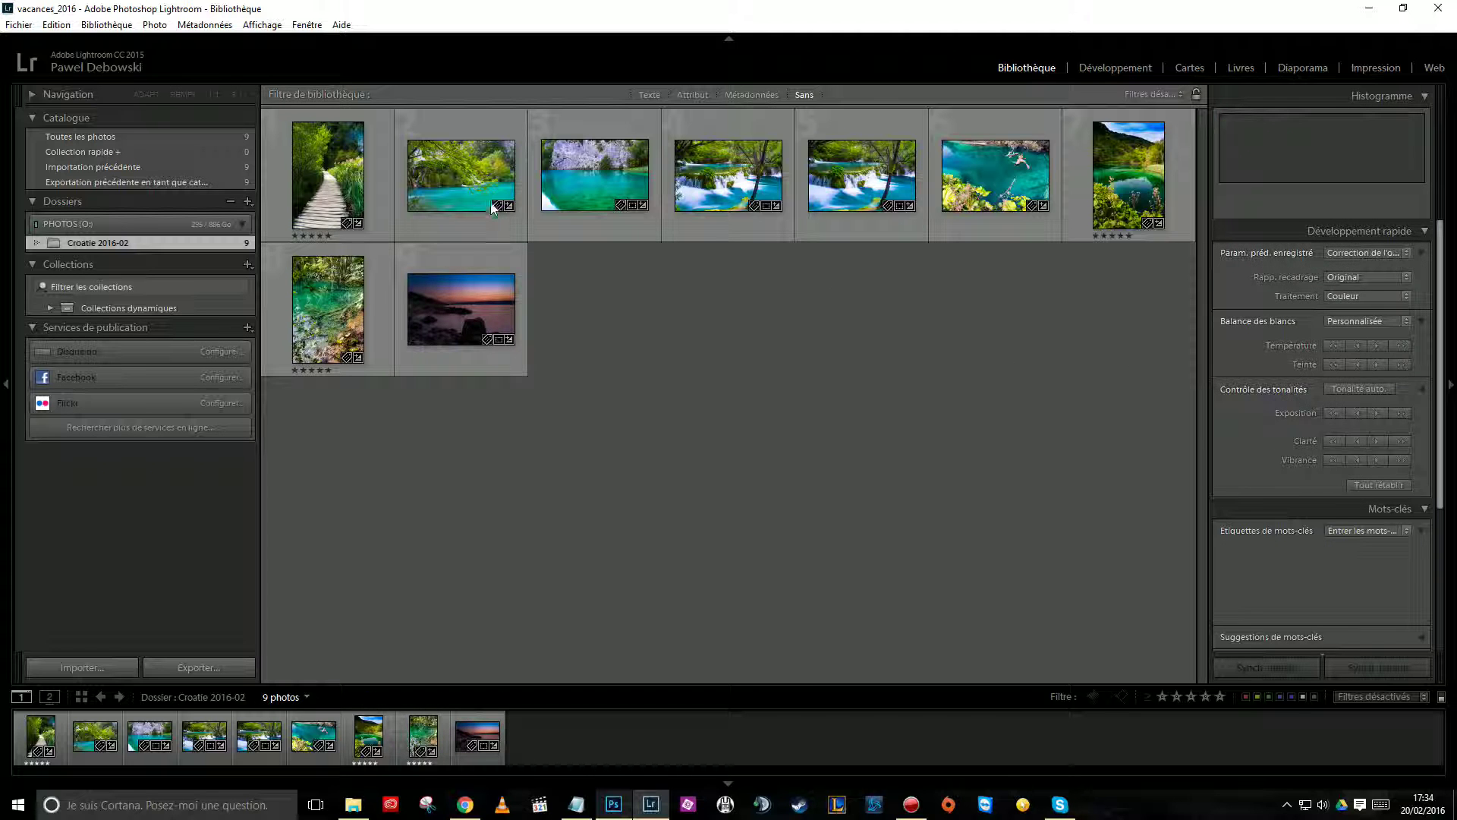
{"action": "left_click", "coordinate": [328, 175]}
{"action": "key", "text": "ctrl+a"}
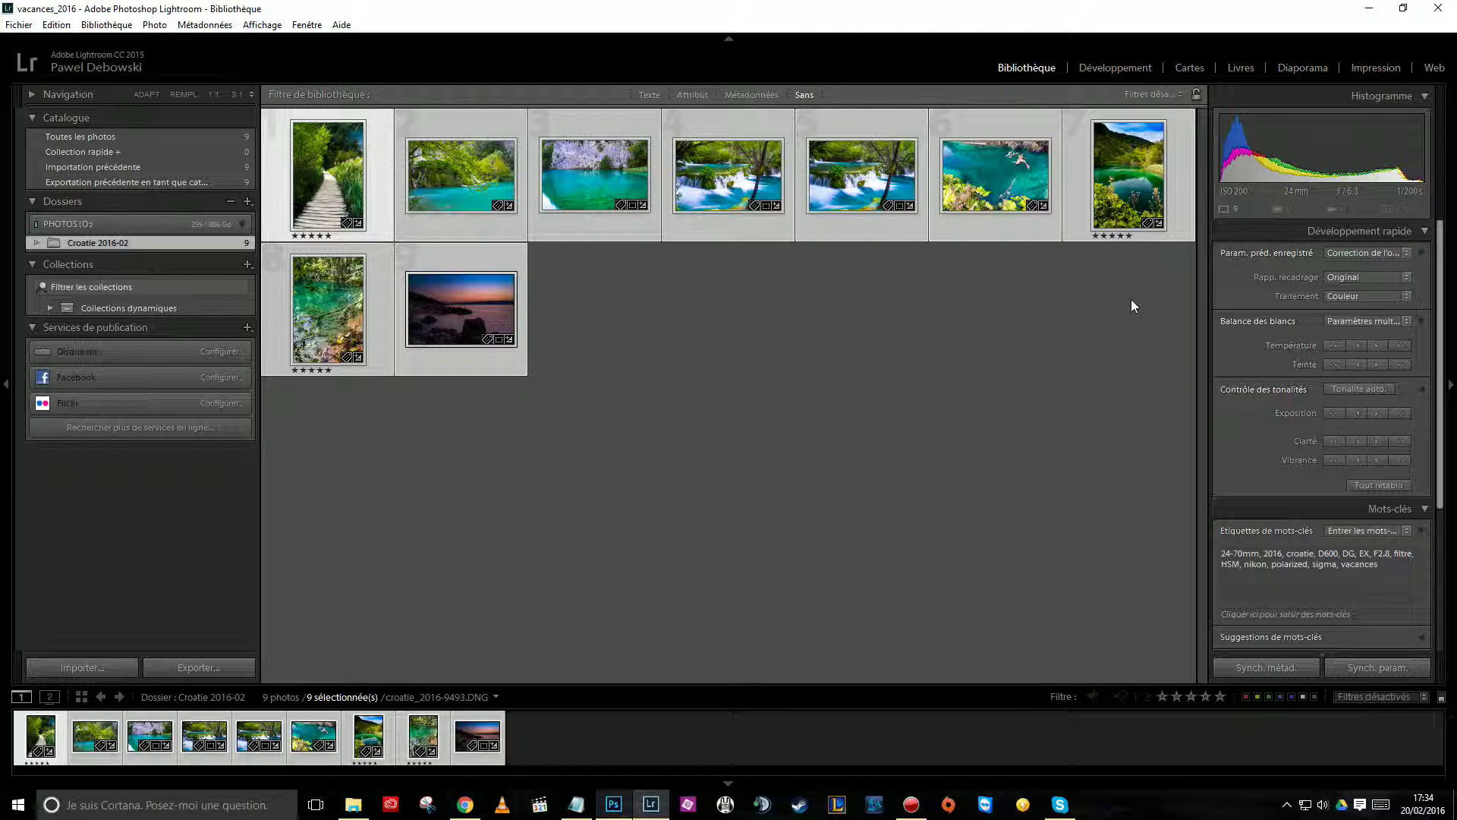
{"action": "left_click", "coordinate": [1117, 163]}
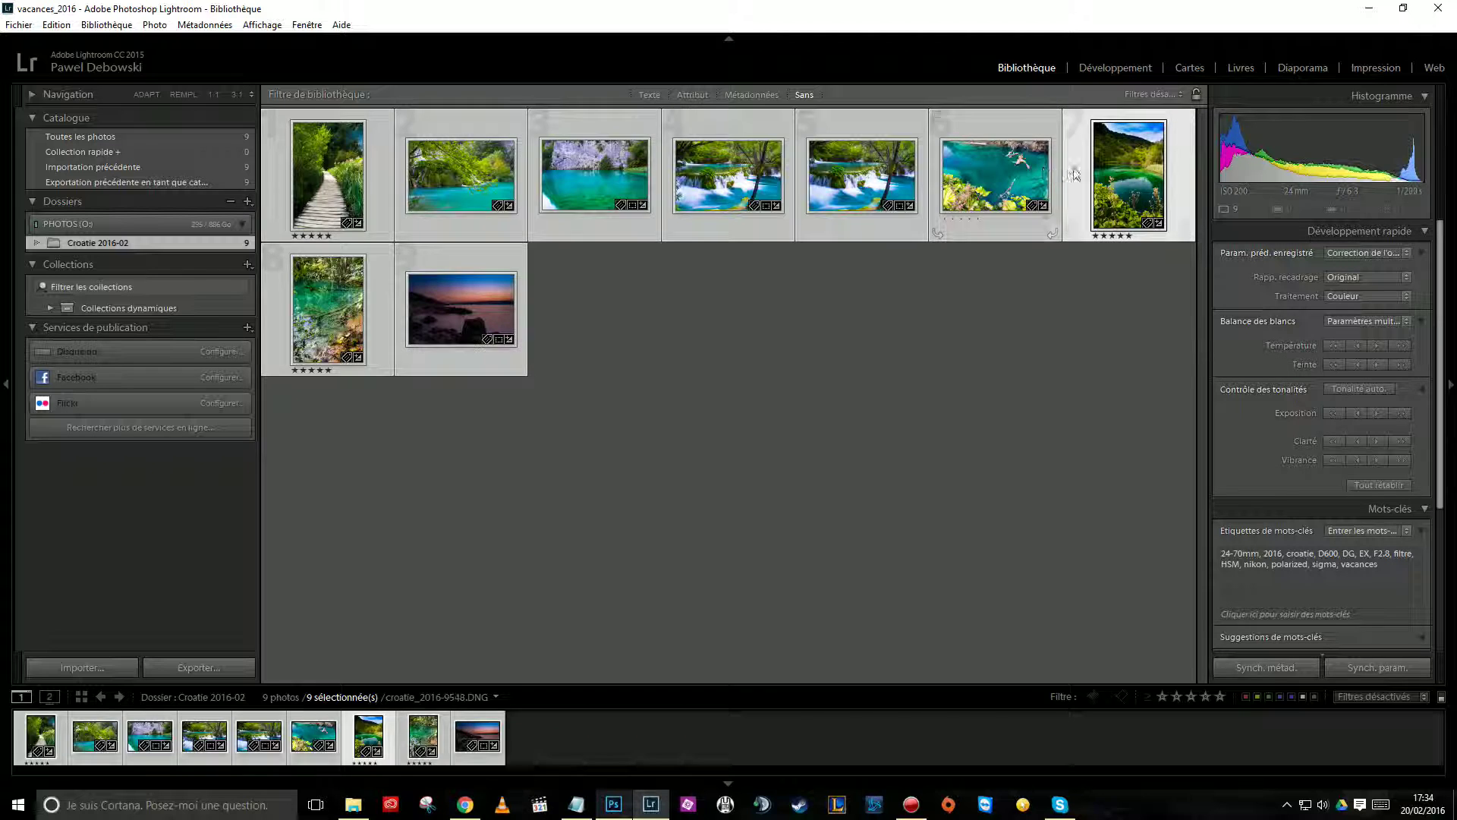
{"action": "left_click", "coordinate": [1074, 173]}
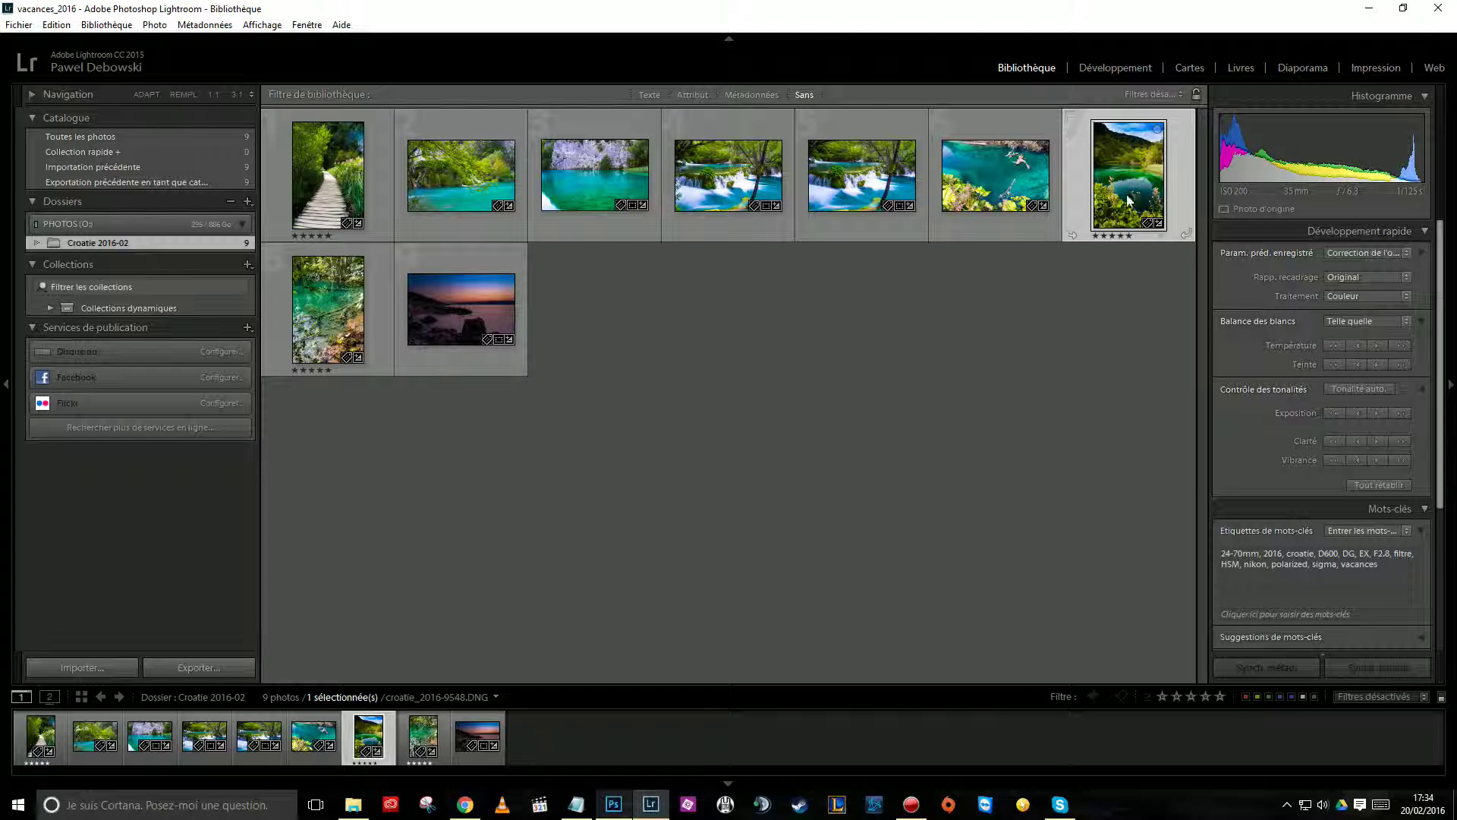
{"action": "left_click", "coordinate": [462, 318]}
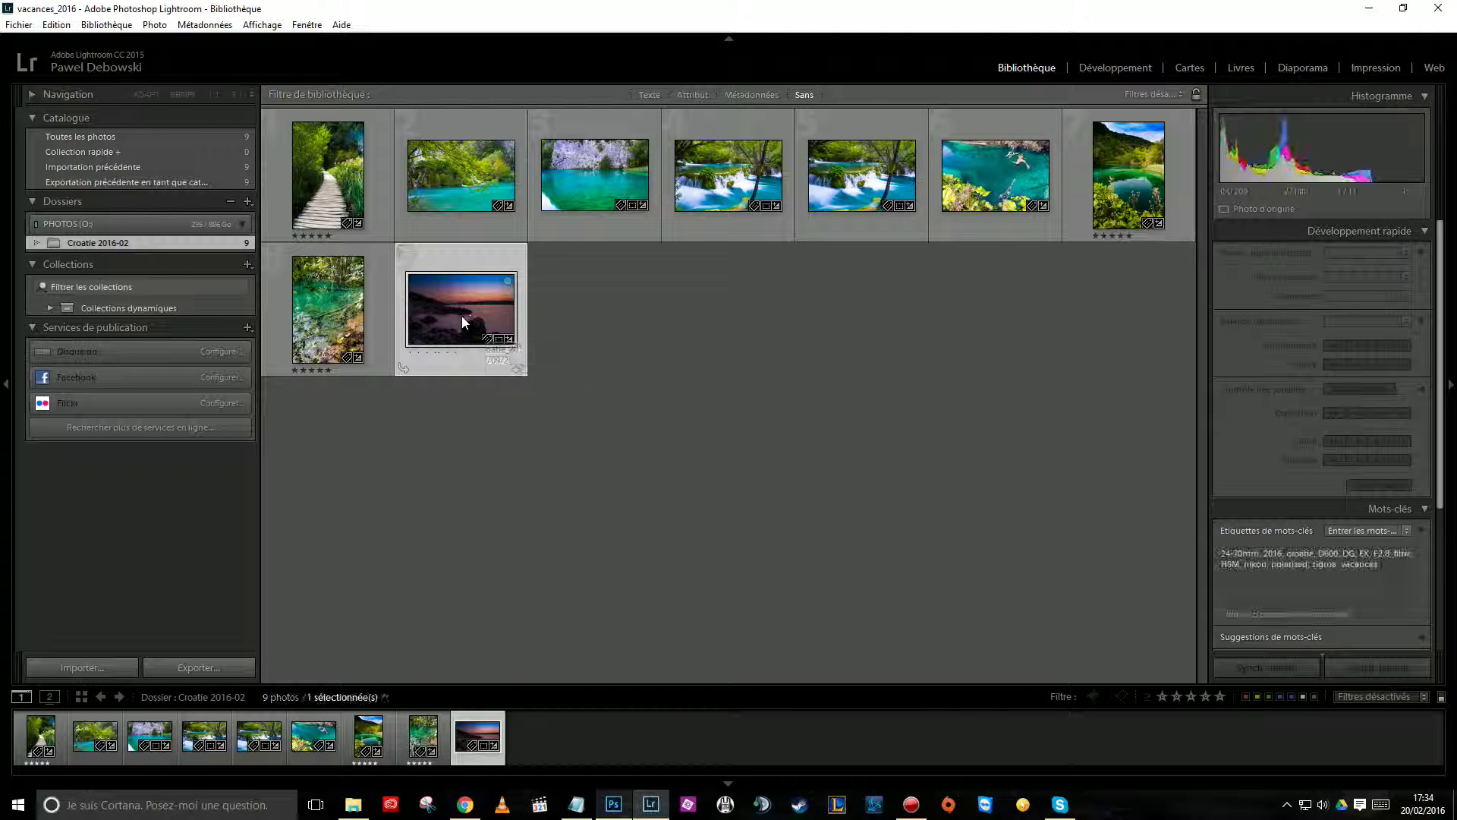
{"action": "key", "text": "ctrl+a"}
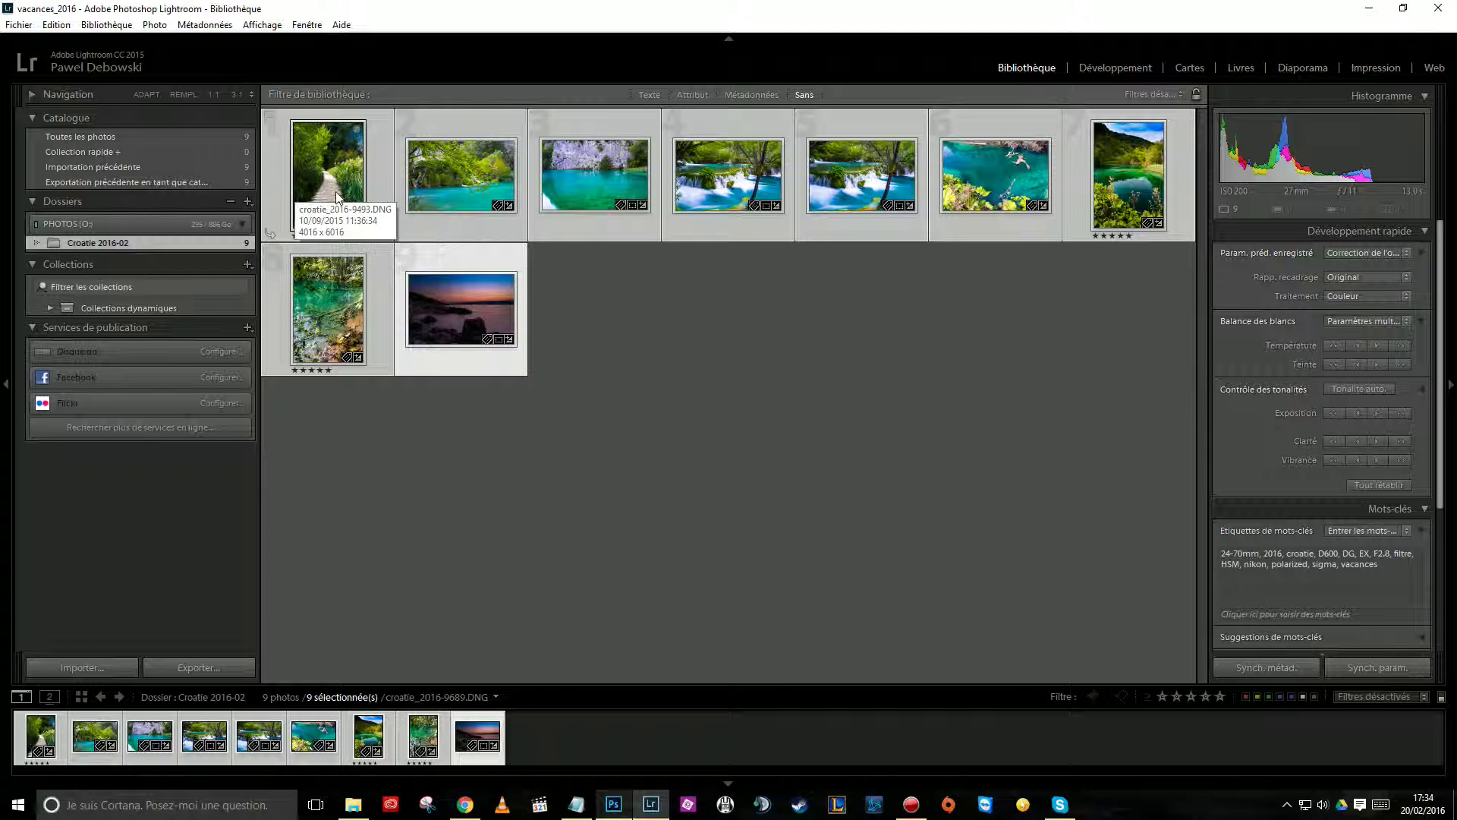
Step: Check the command for exporting as a catalogue and clear the photo selection
{"action": "left_click", "coordinate": [18, 25]}
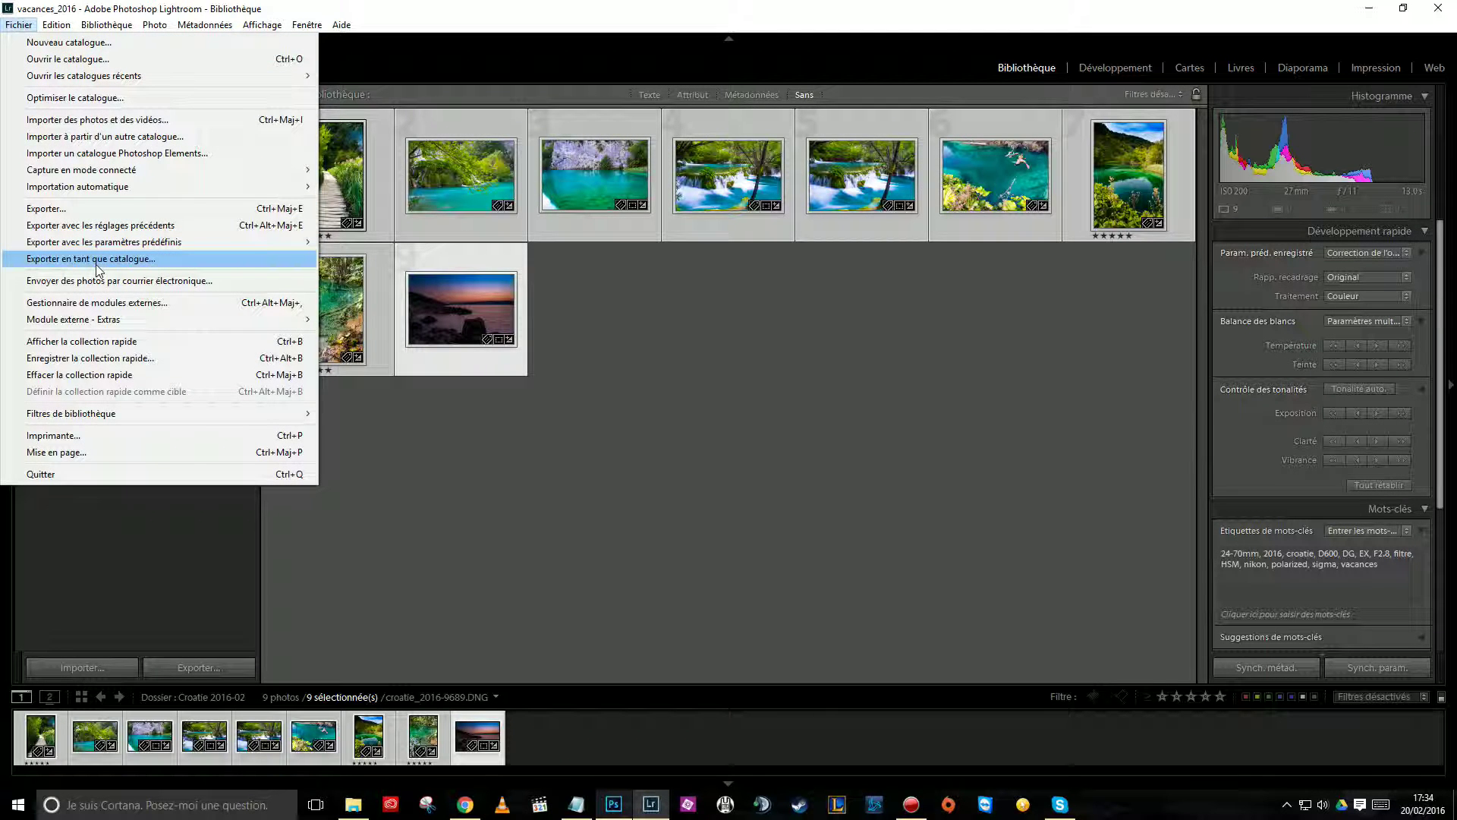
{"action": "left_click", "coordinate": [203, 264]}
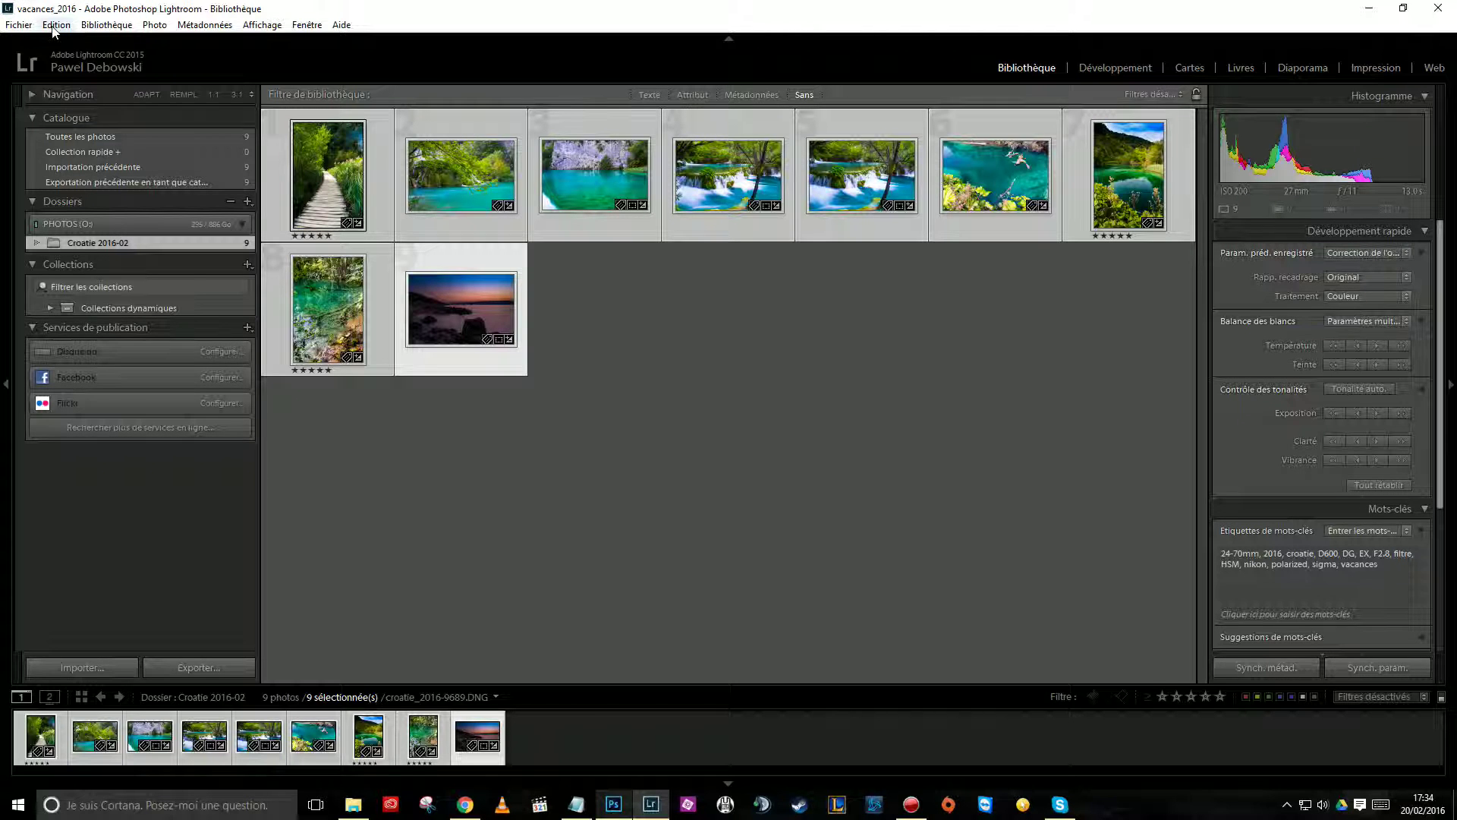
{"action": "key", "text": "ctrl+d"}
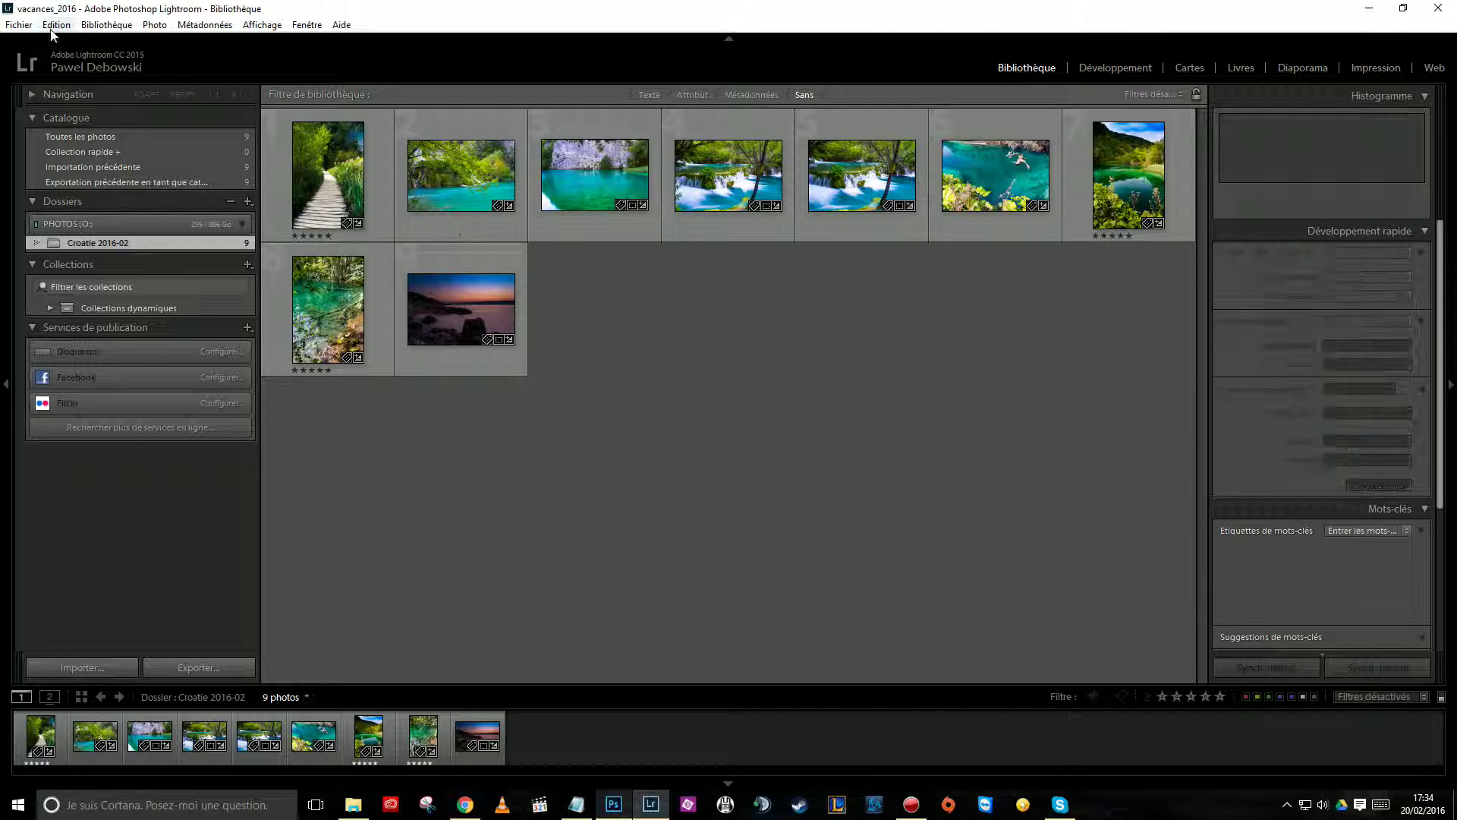
Step: Open the catalogue settings, review the general information and backup frequency options, and close them without changes
{"action": "left_click", "coordinate": [54, 26]}
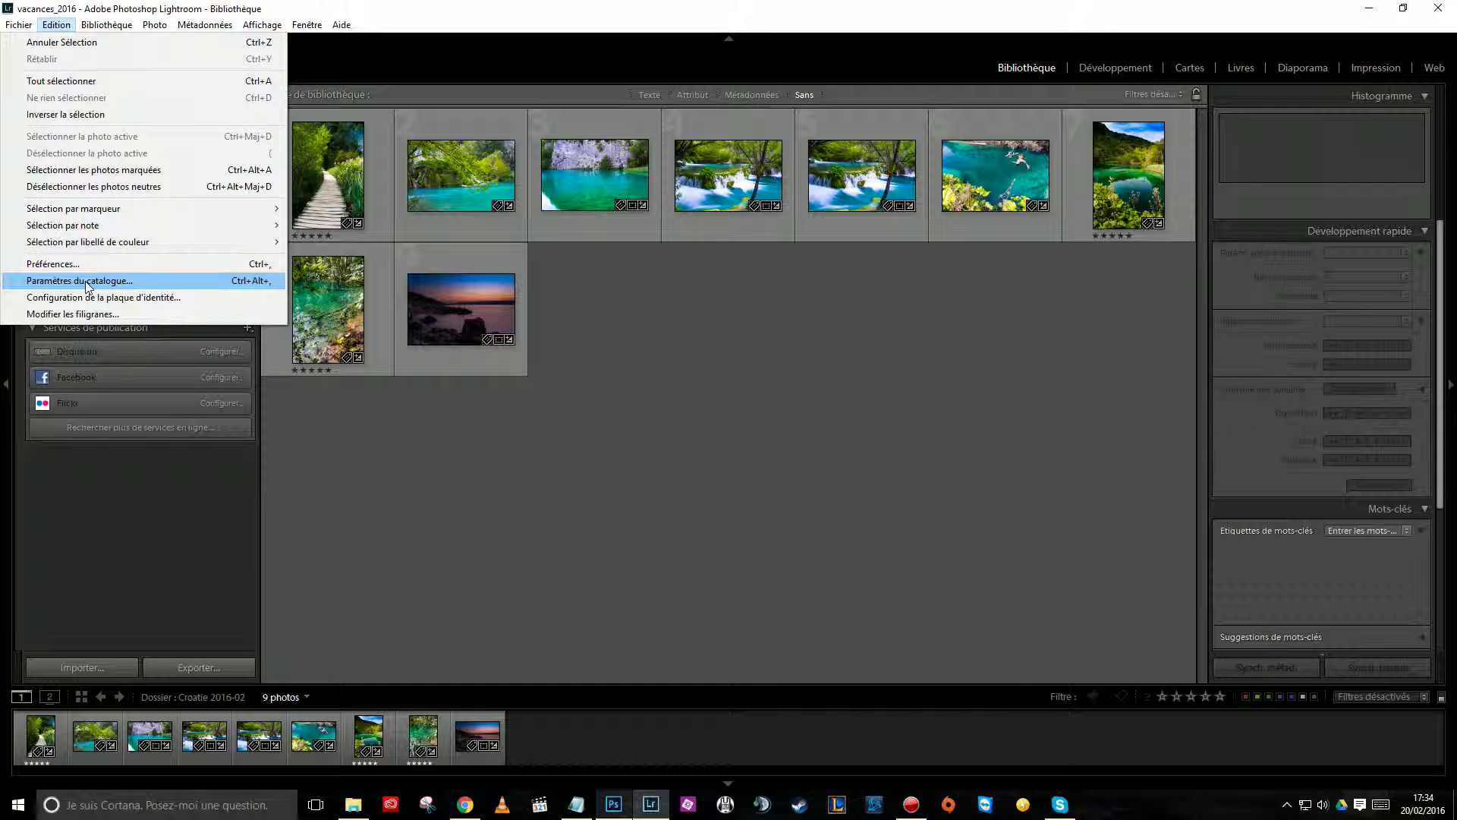
{"action": "left_click", "coordinate": [21, 25]}
{"action": "left_click", "coordinate": [56, 25]}
{"action": "left_click", "coordinate": [68, 282]}
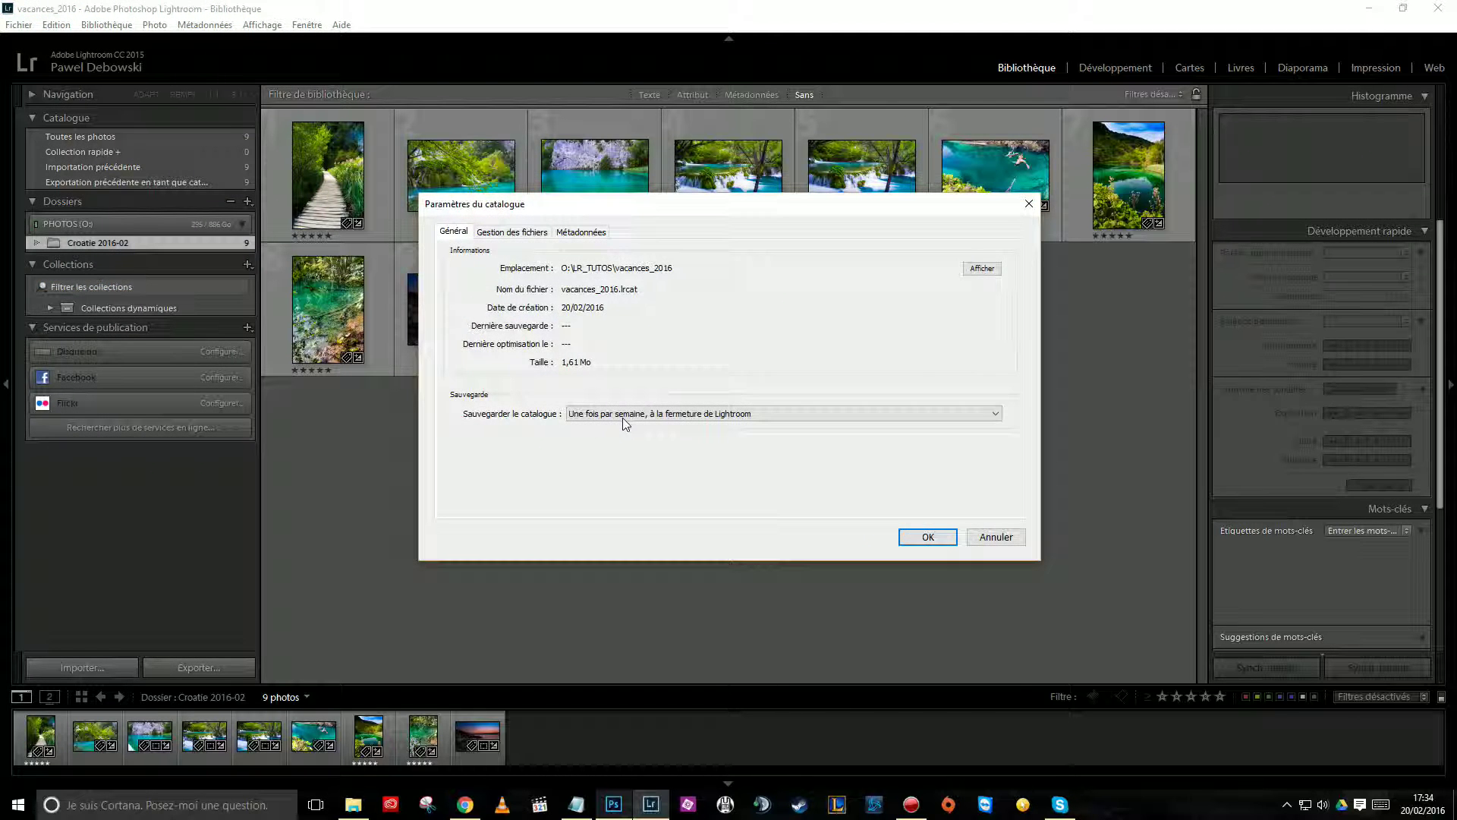
{"action": "left_click_drag", "start_coordinate": [649, 204], "coordinate": [699, 220]}
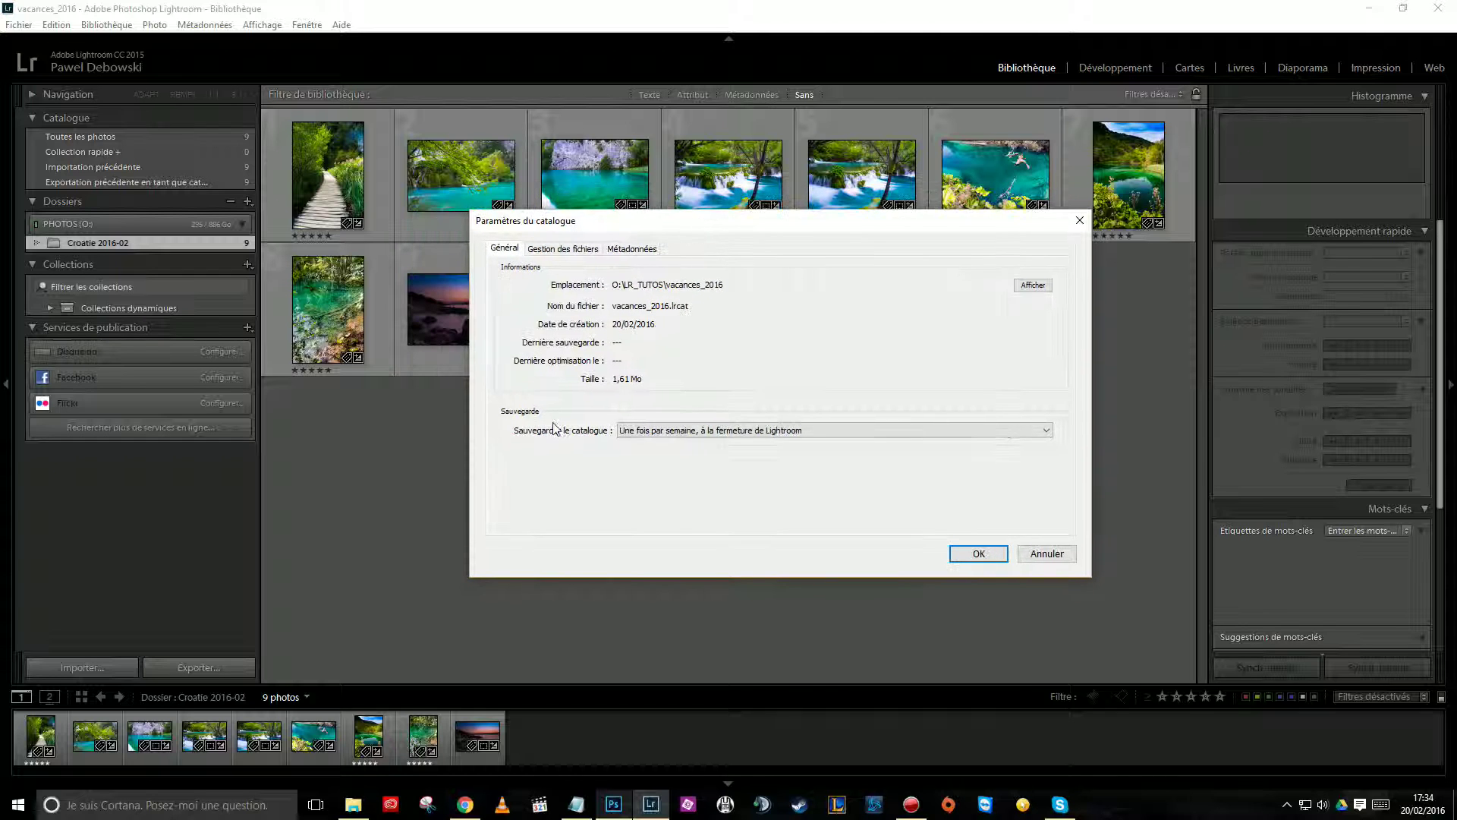
{"action": "left_click", "coordinate": [663, 431]}
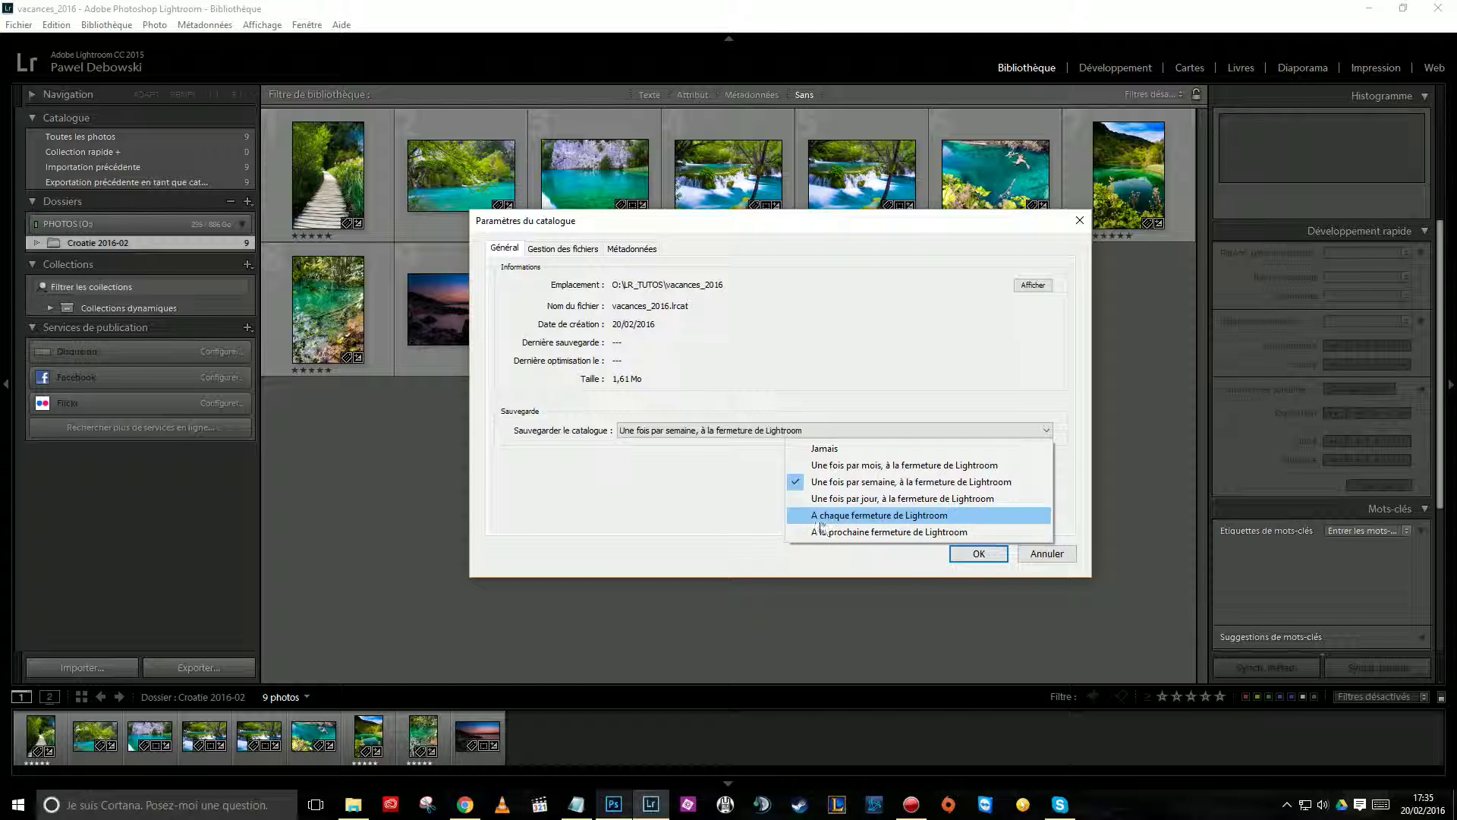
{"action": "left_click", "coordinate": [733, 522]}
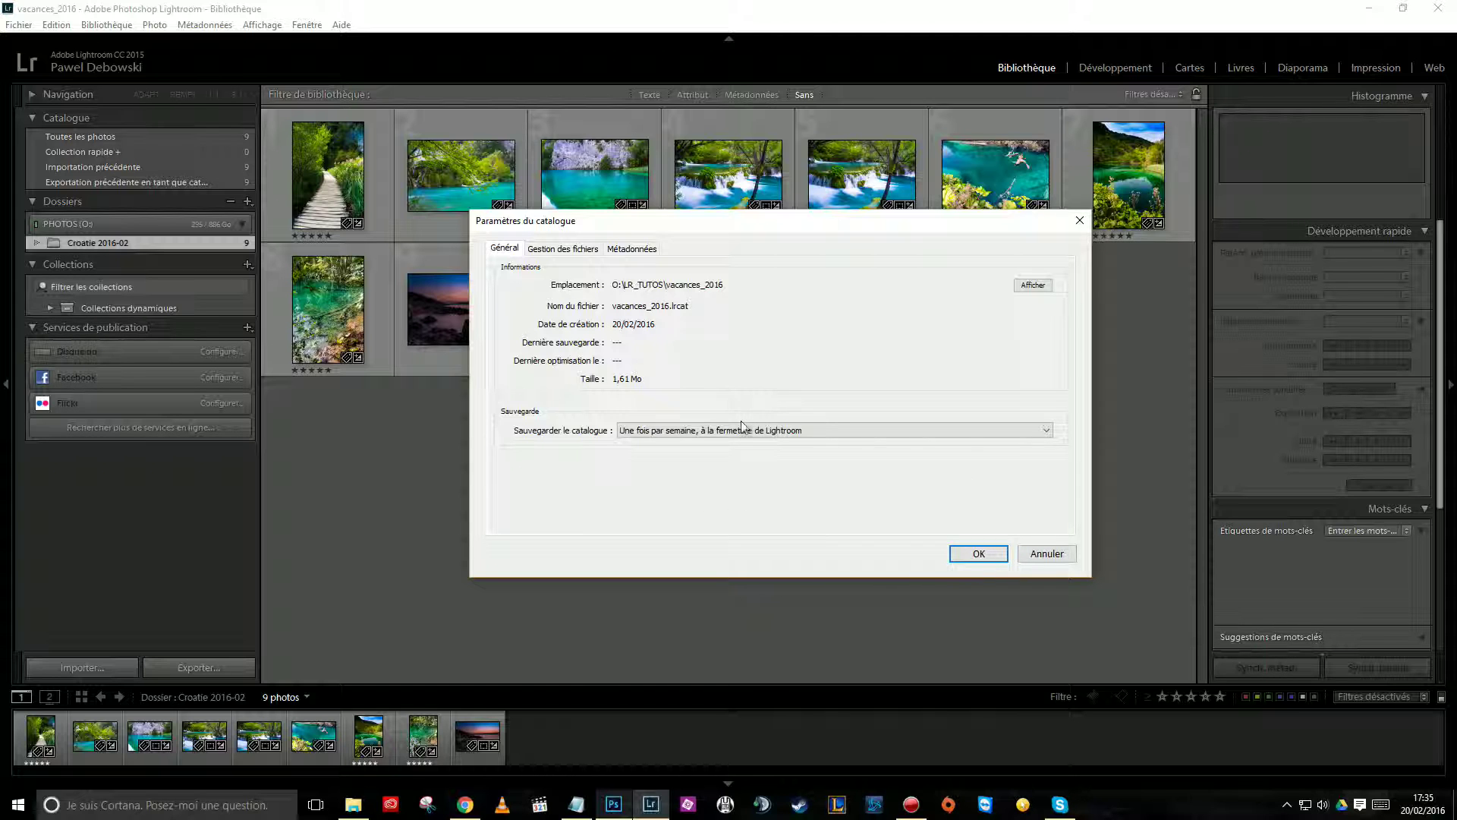
{"action": "left_click_drag", "start_coordinate": [742, 223], "coordinate": [808, 266]}
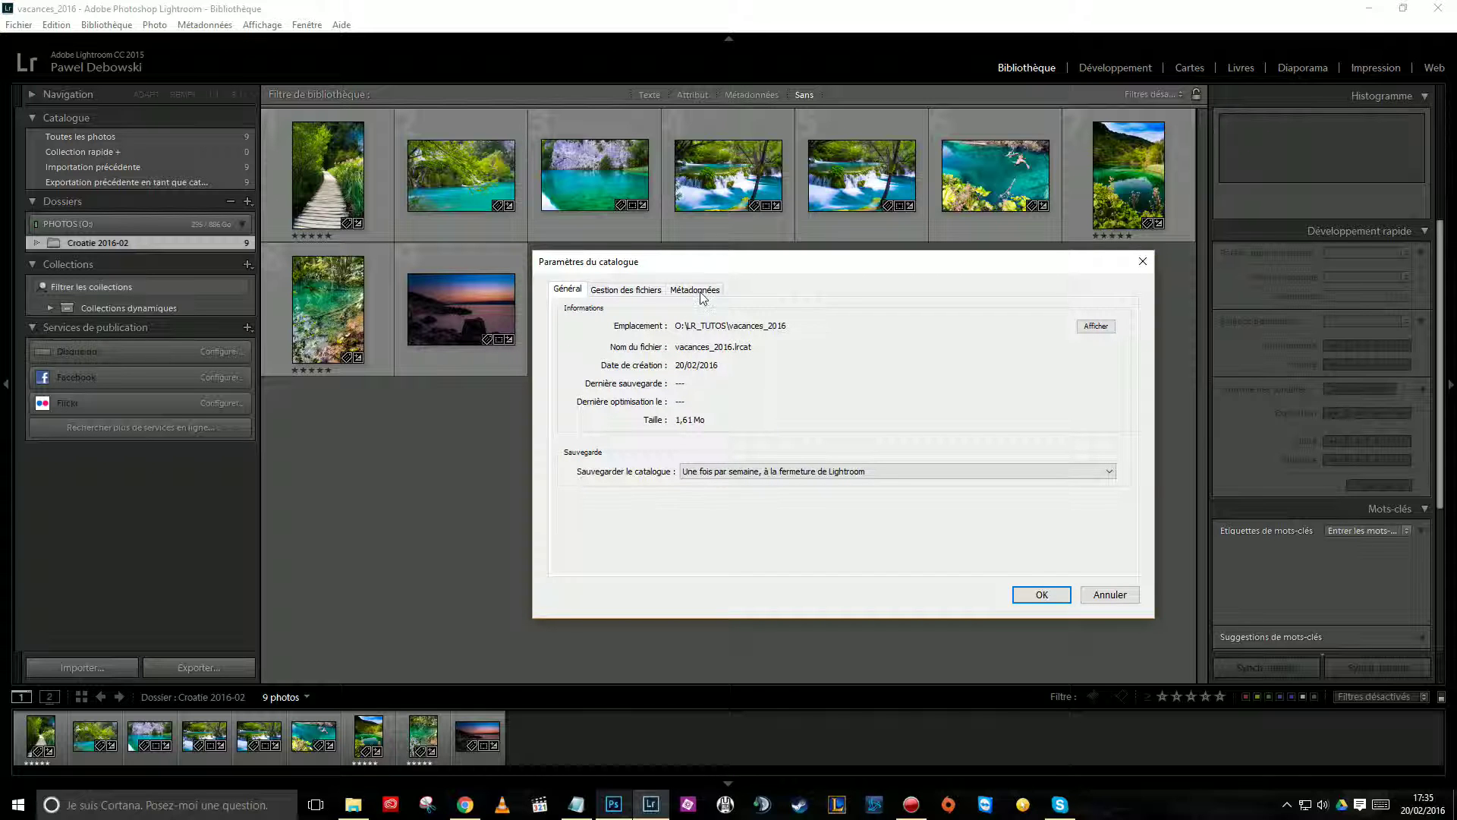
{"action": "left_click_drag", "start_coordinate": [713, 262], "coordinate": [585, 262]}
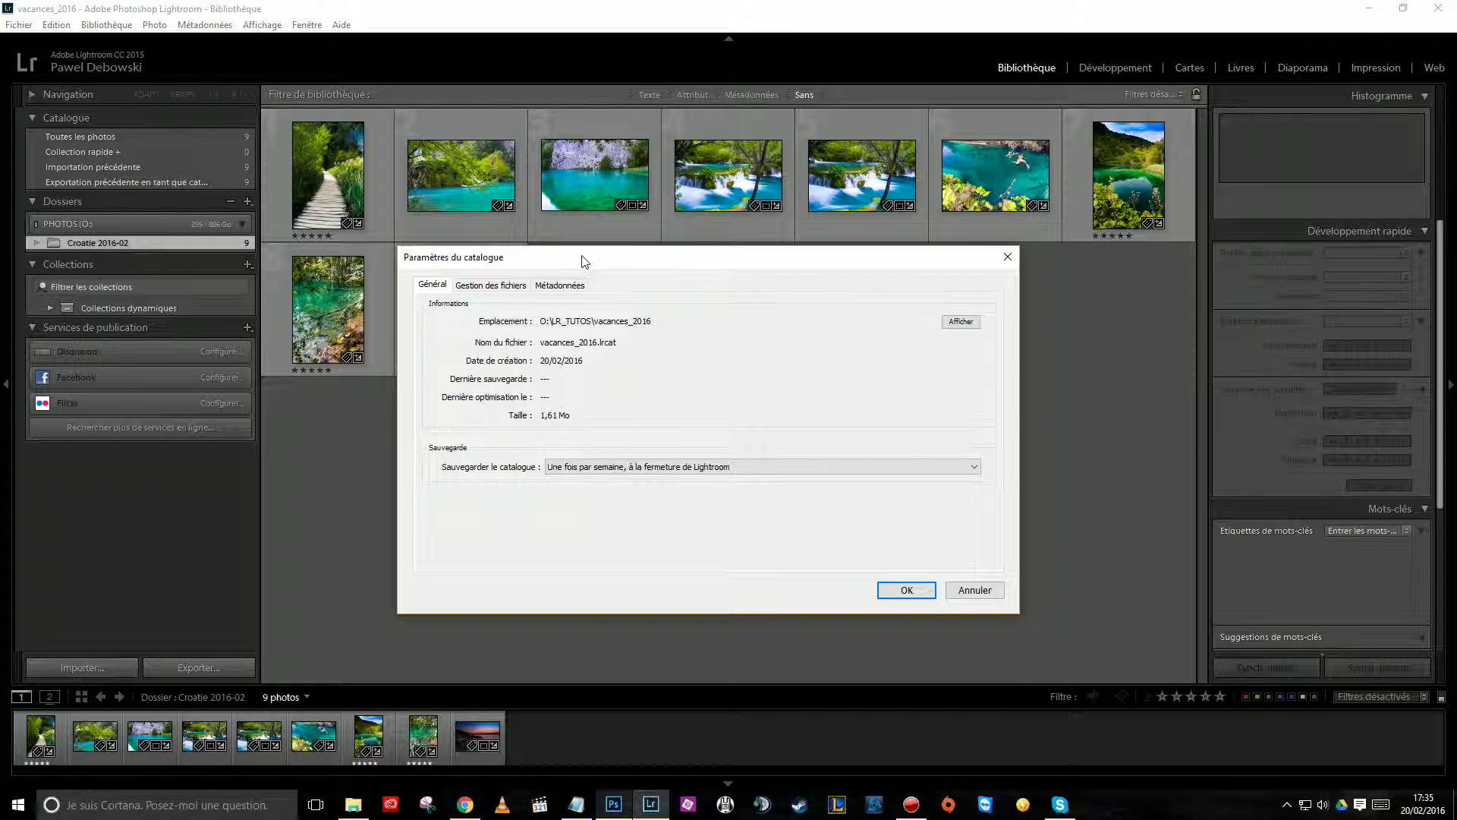
{"action": "mouse_move", "coordinate": [665, 263]}
{"action": "left_mouse_down"}
{"action": "mouse_move", "coordinate": [687, 265]}
{"action": "mouse_move", "coordinate": [667, 262]}
{"action": "left_mouse_up"}
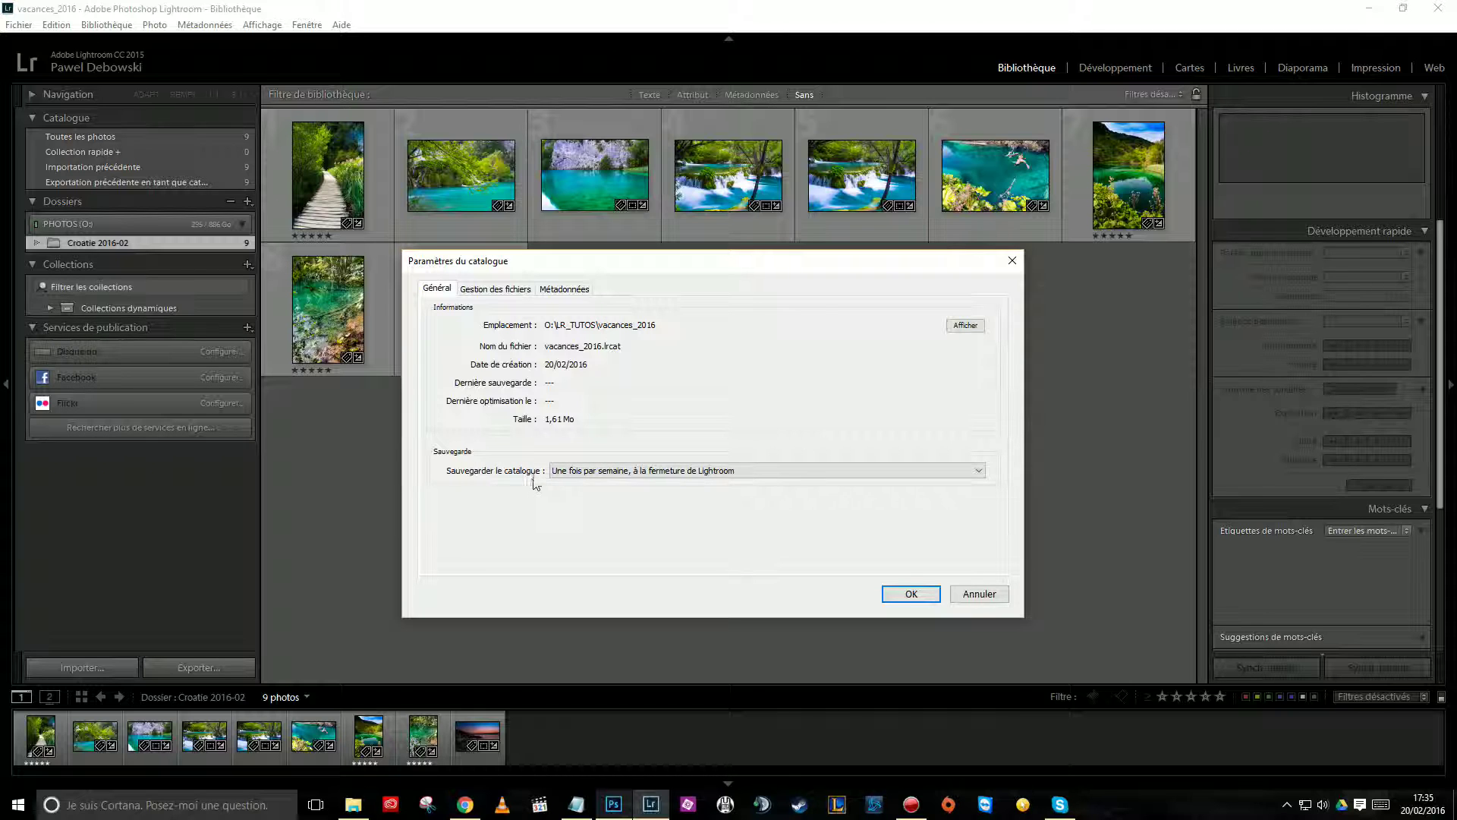
{"action": "left_click", "coordinate": [979, 593]}
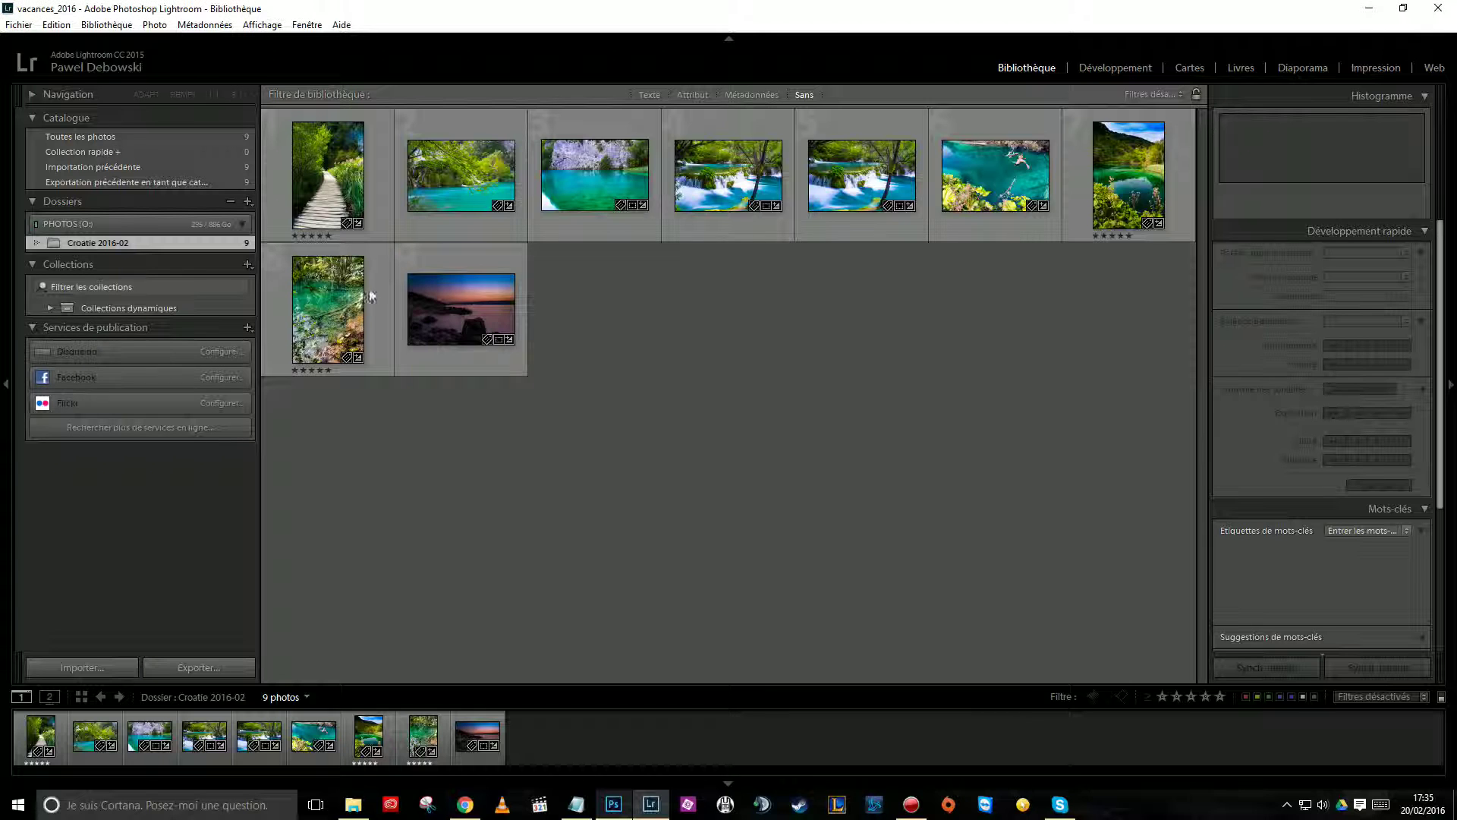
Step: Export the photos as a catalogue named vacances_croatie_2016 in LR_TUTOS, including the original files and available previews
{"action": "left_click", "coordinate": [19, 25]}
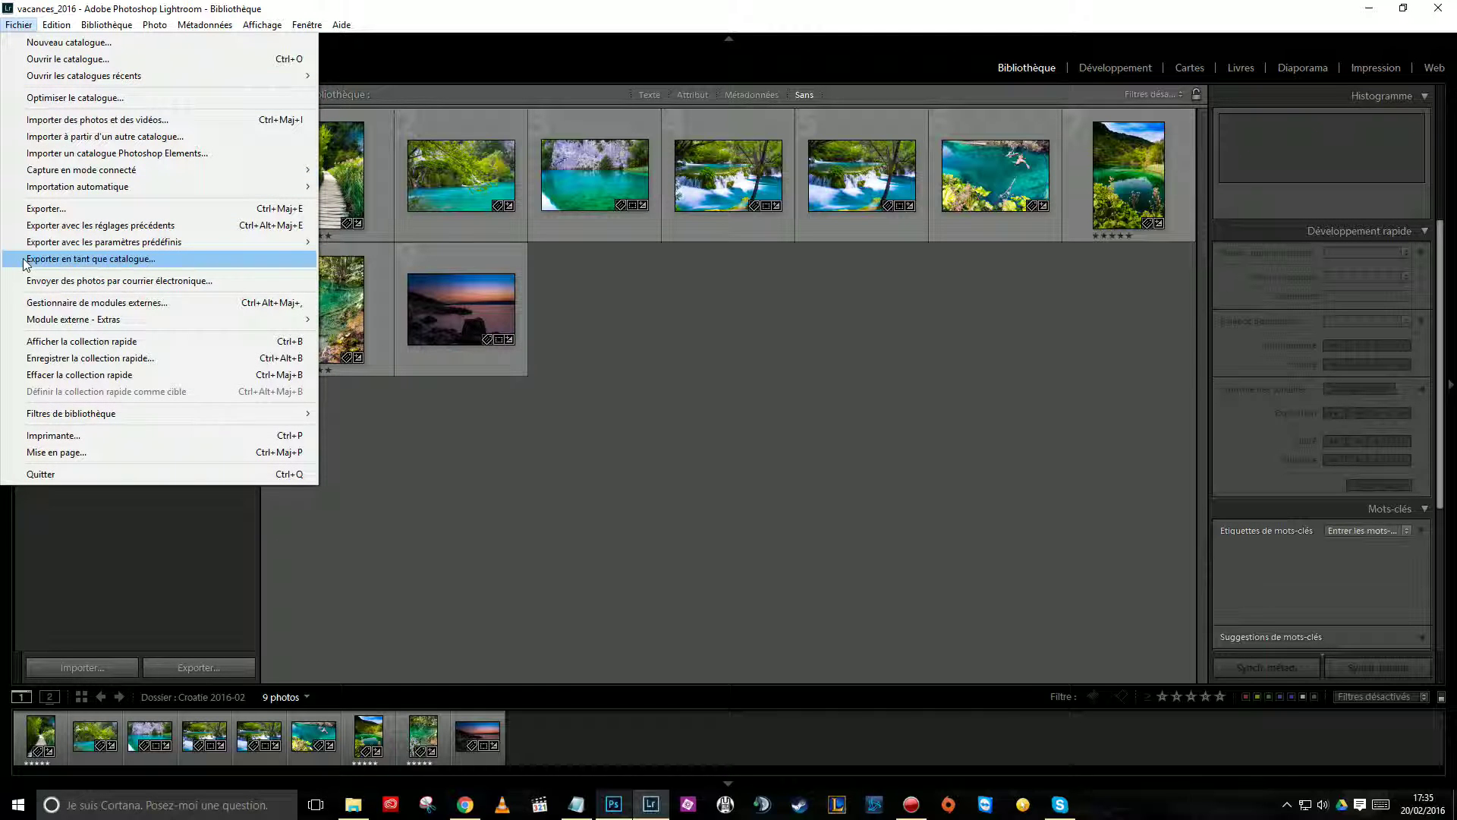
{"action": "left_click", "coordinate": [131, 263]}
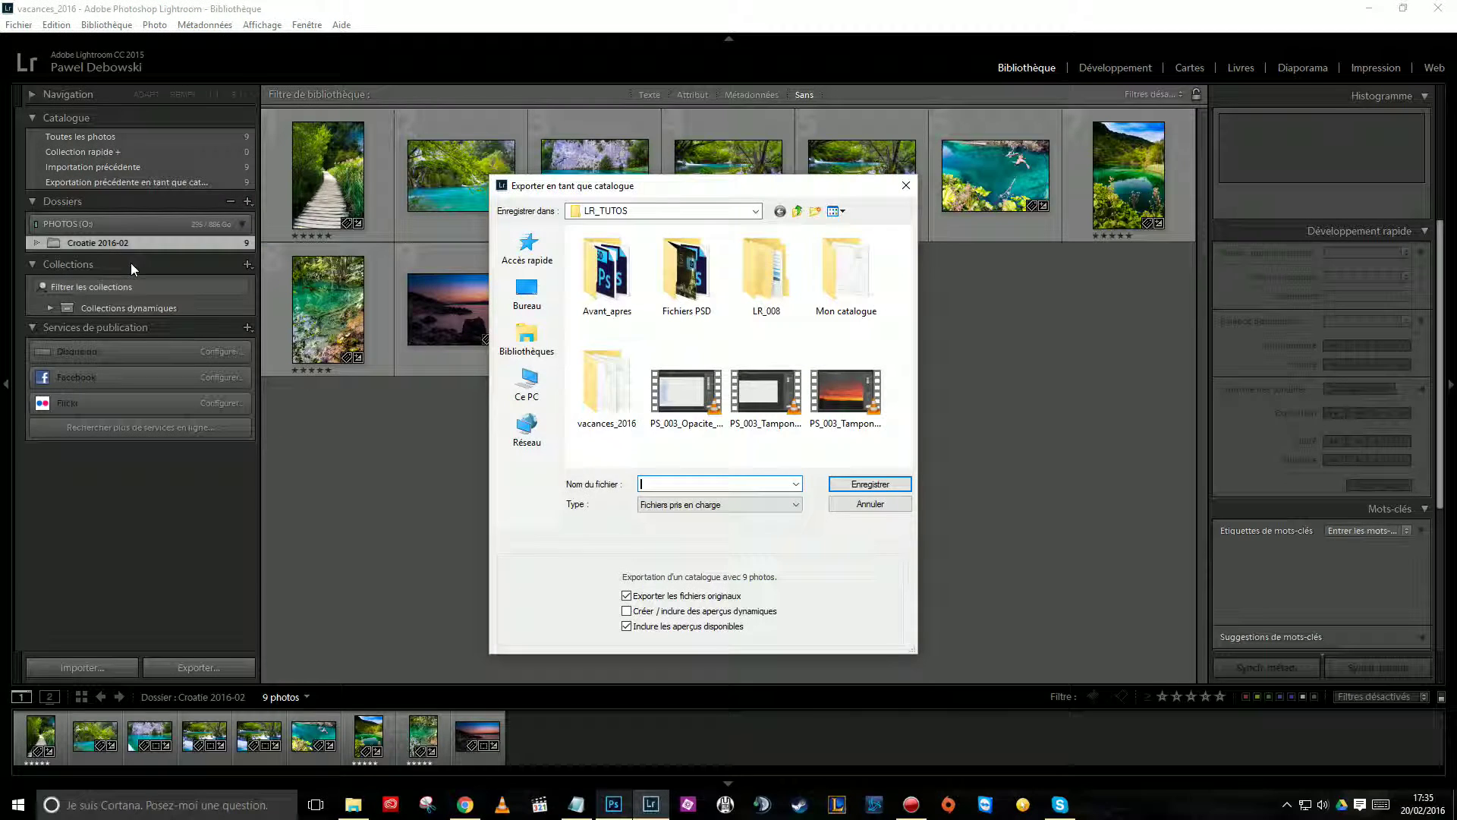
{"action": "left_click_drag", "start_coordinate": [912, 649], "coordinate": [976, 695]}
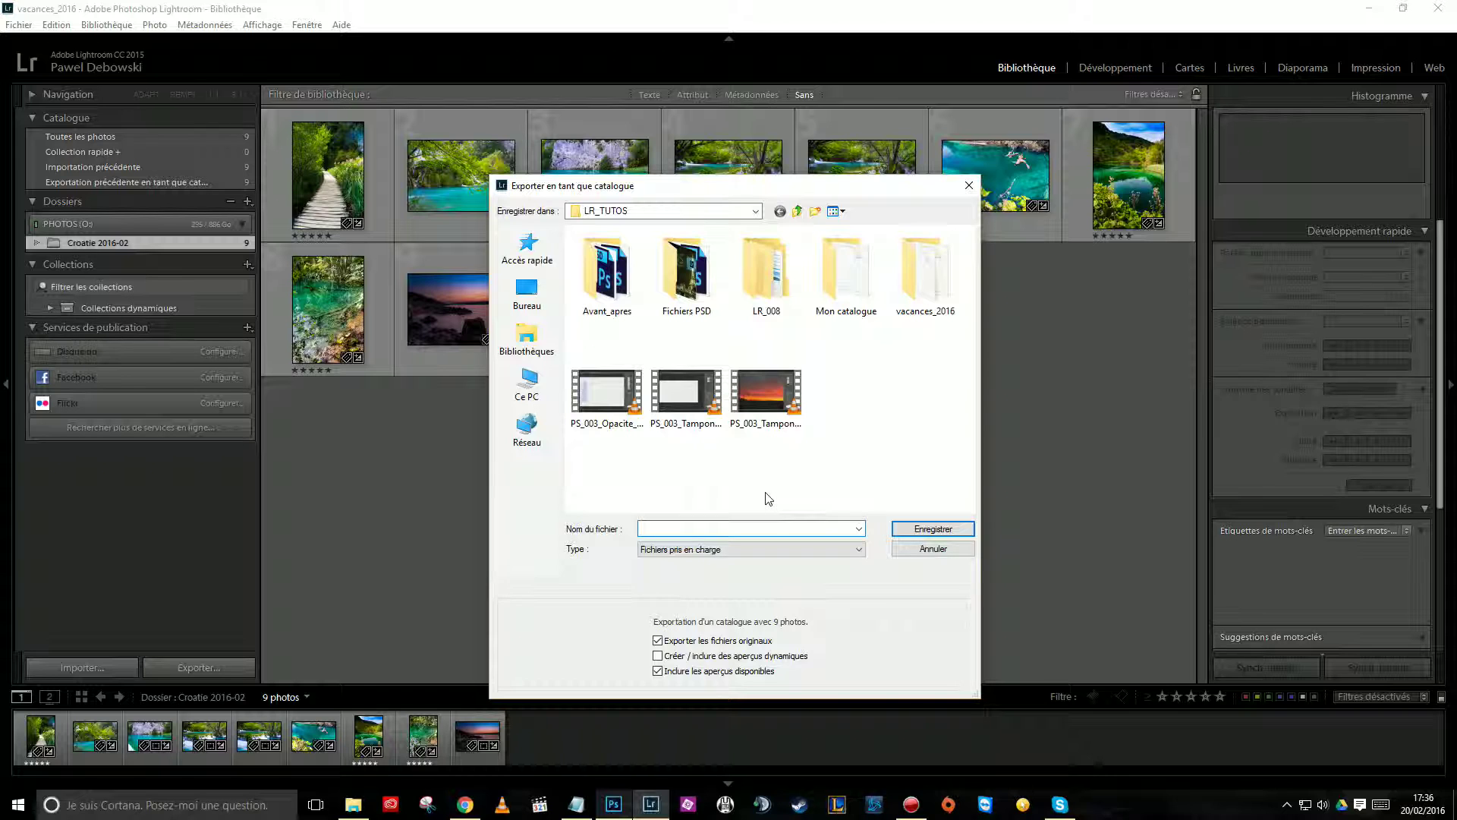
{"action": "type", "text": "vacances_c"}
{"action": "left_click_drag", "start_coordinate": [701, 185], "coordinate": [710, 156]}
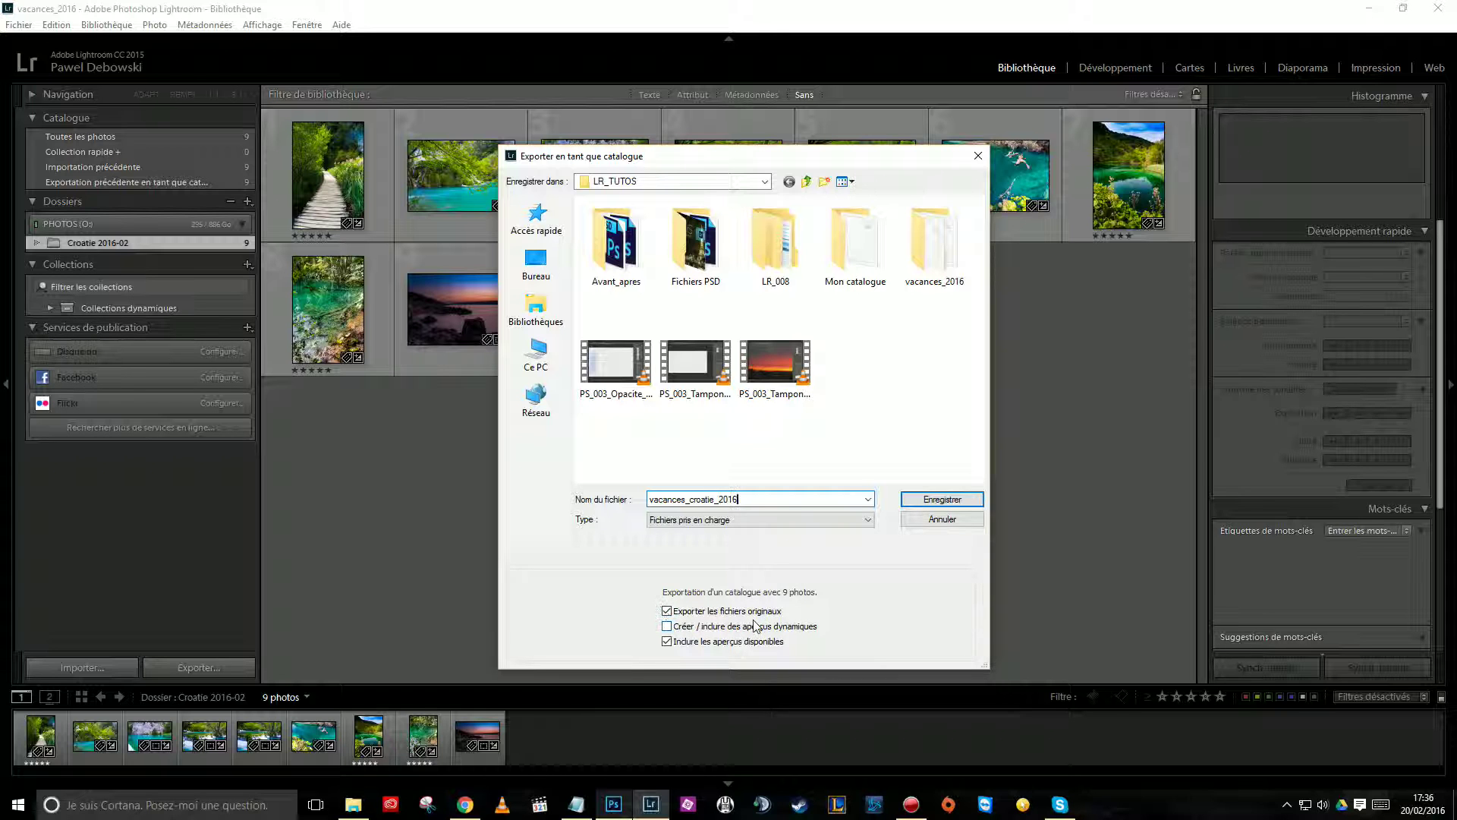
{"action": "left_click", "coordinate": [933, 500]}
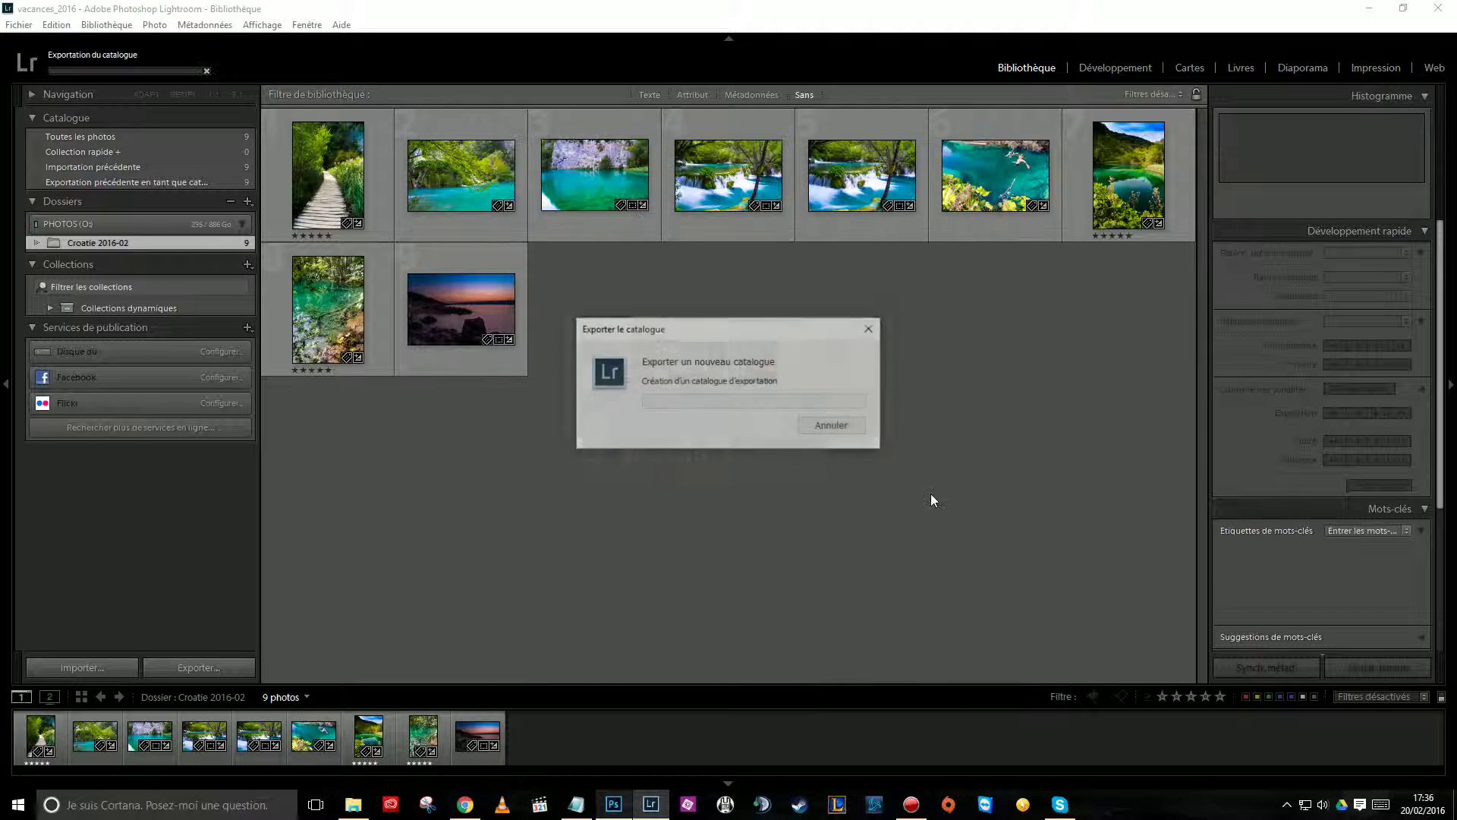
{"action": "left_click", "coordinate": [143, 66]}
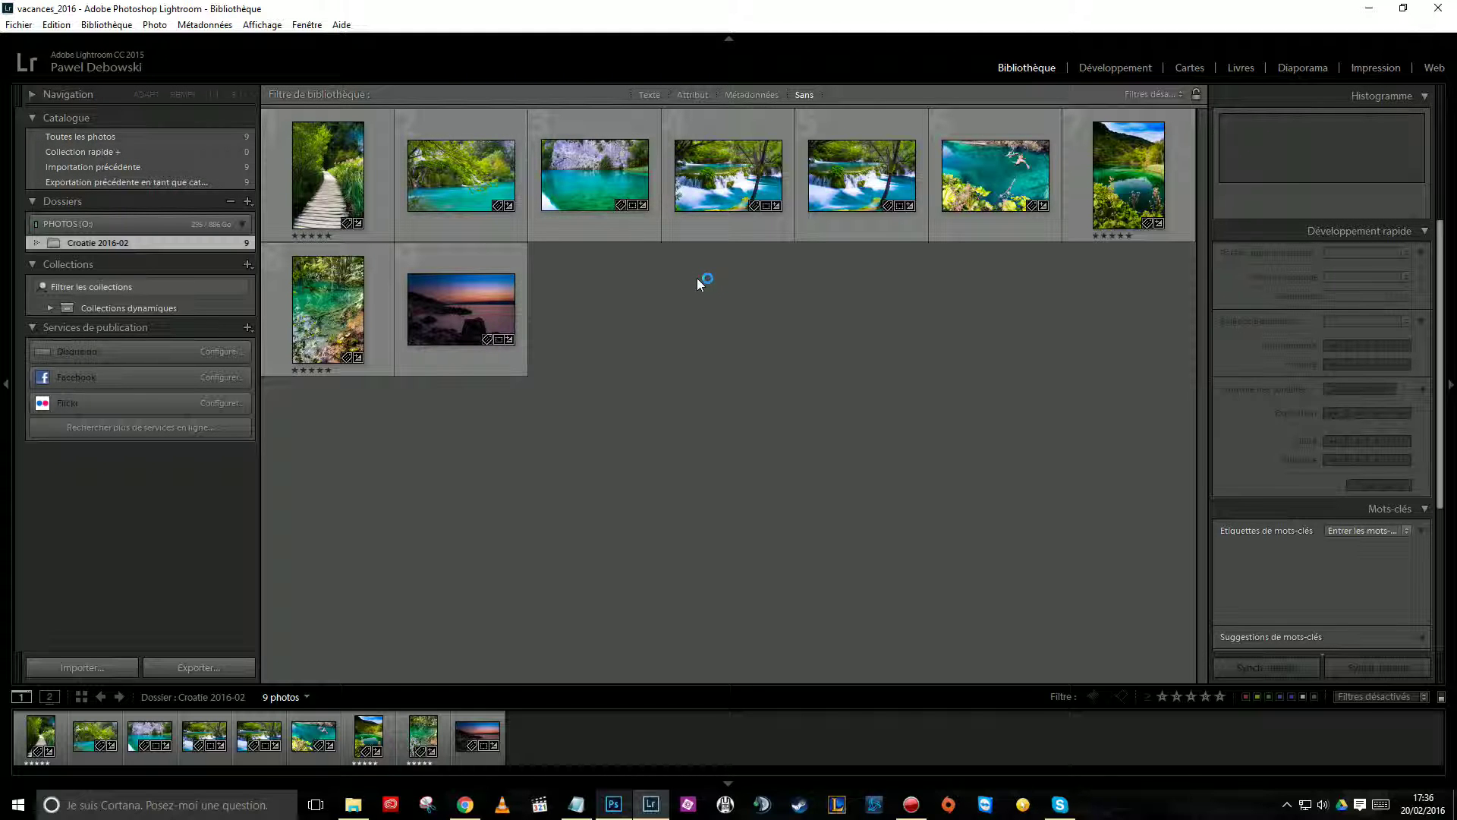
Step: Open the recent catalogue Mon catalogue.lrcat and confirm the relaunch
{"action": "left_click", "coordinate": [14, 26]}
{"action": "mouse_move", "coordinate": [189, 76]}
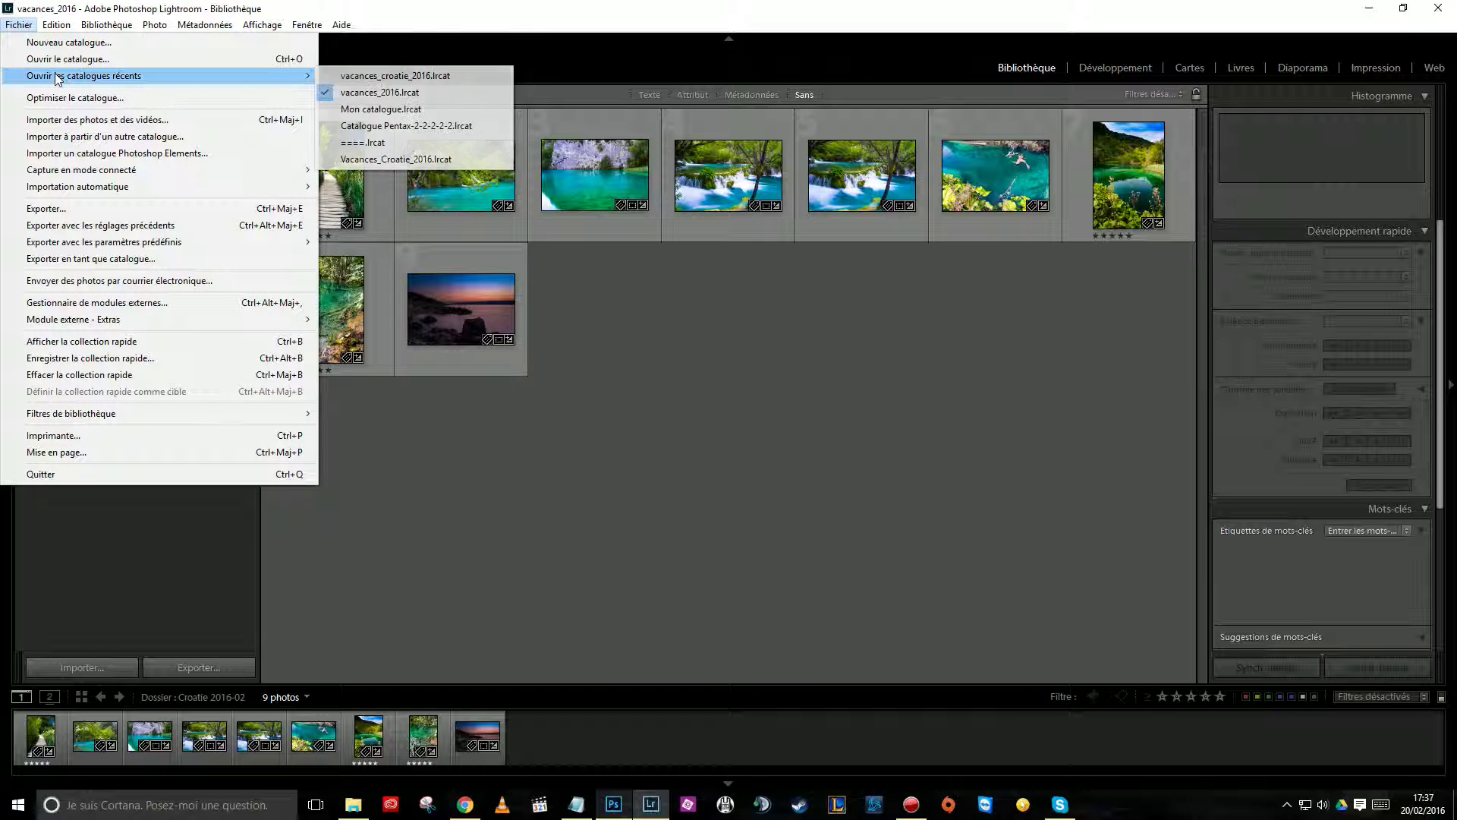
{"action": "left_click", "coordinate": [367, 110]}
{"action": "left_click", "coordinate": [816, 425]}
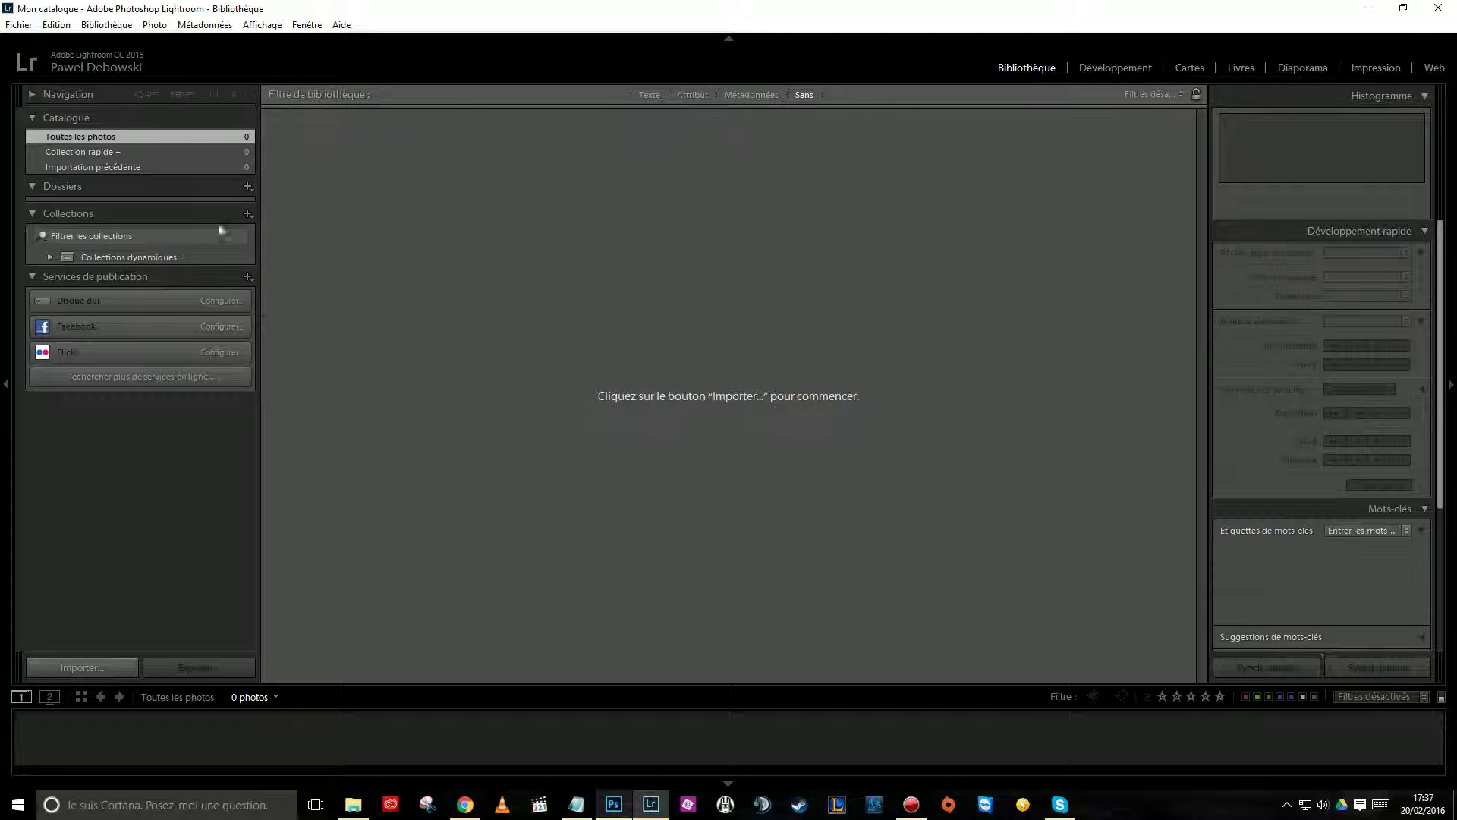
Step: Start an import from another catalogue and open the vacances_croatie_2016 folder in LR_TUTOS
{"action": "left_click", "coordinate": [23, 26]}
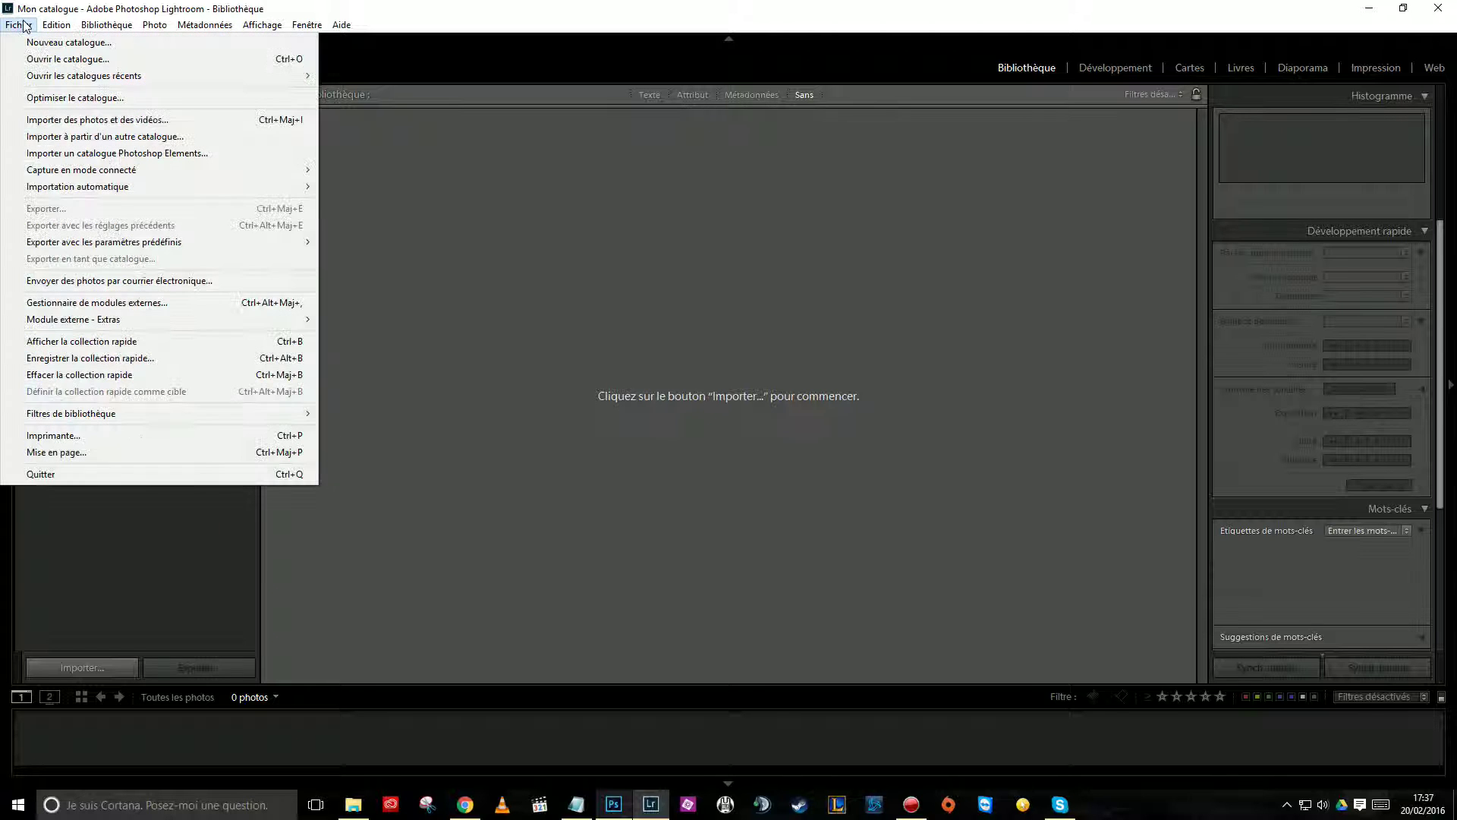
{"action": "key", "text": "Escape"}
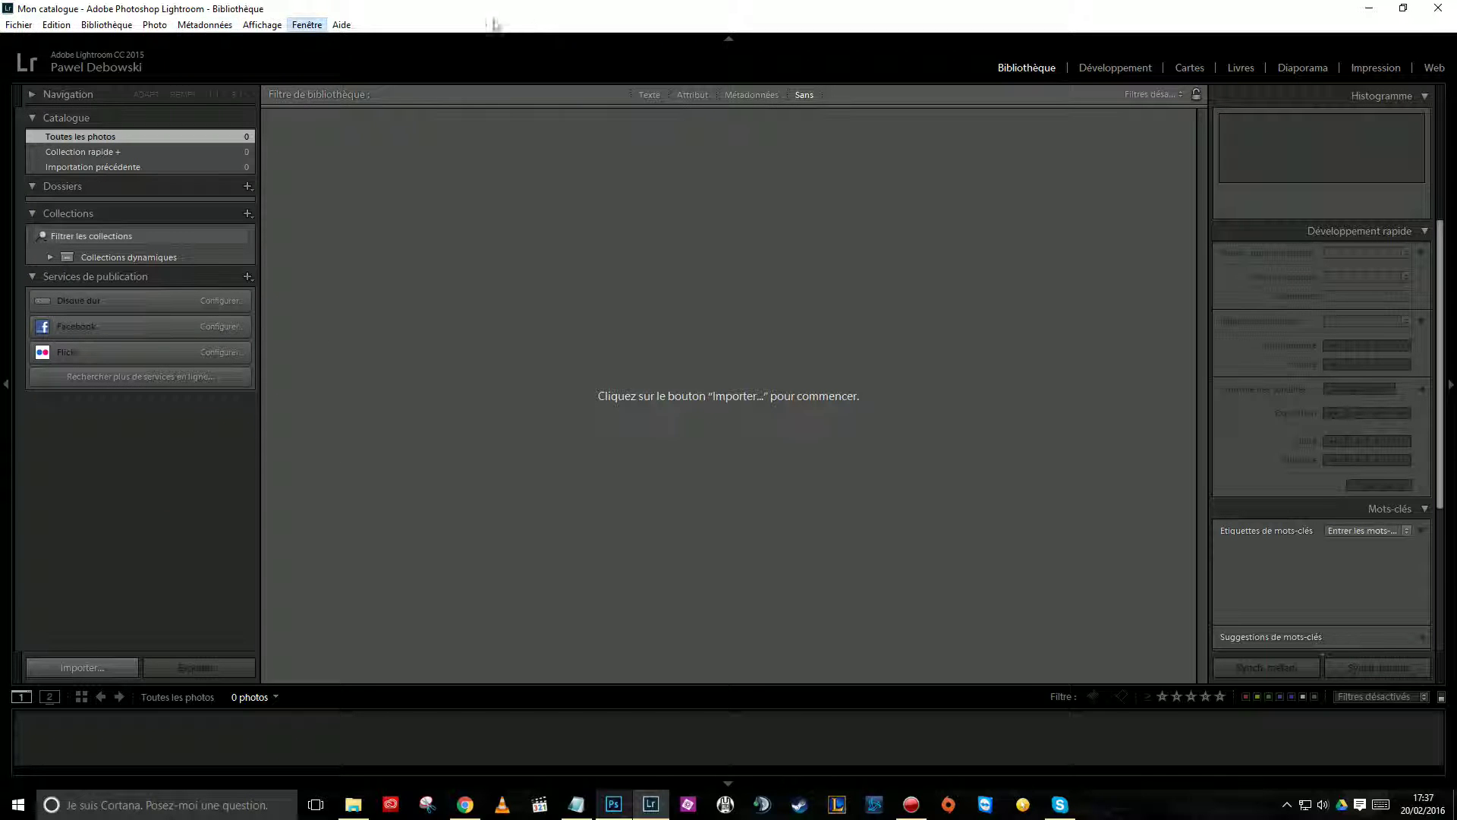
{"action": "left_click", "coordinate": [17, 25]}
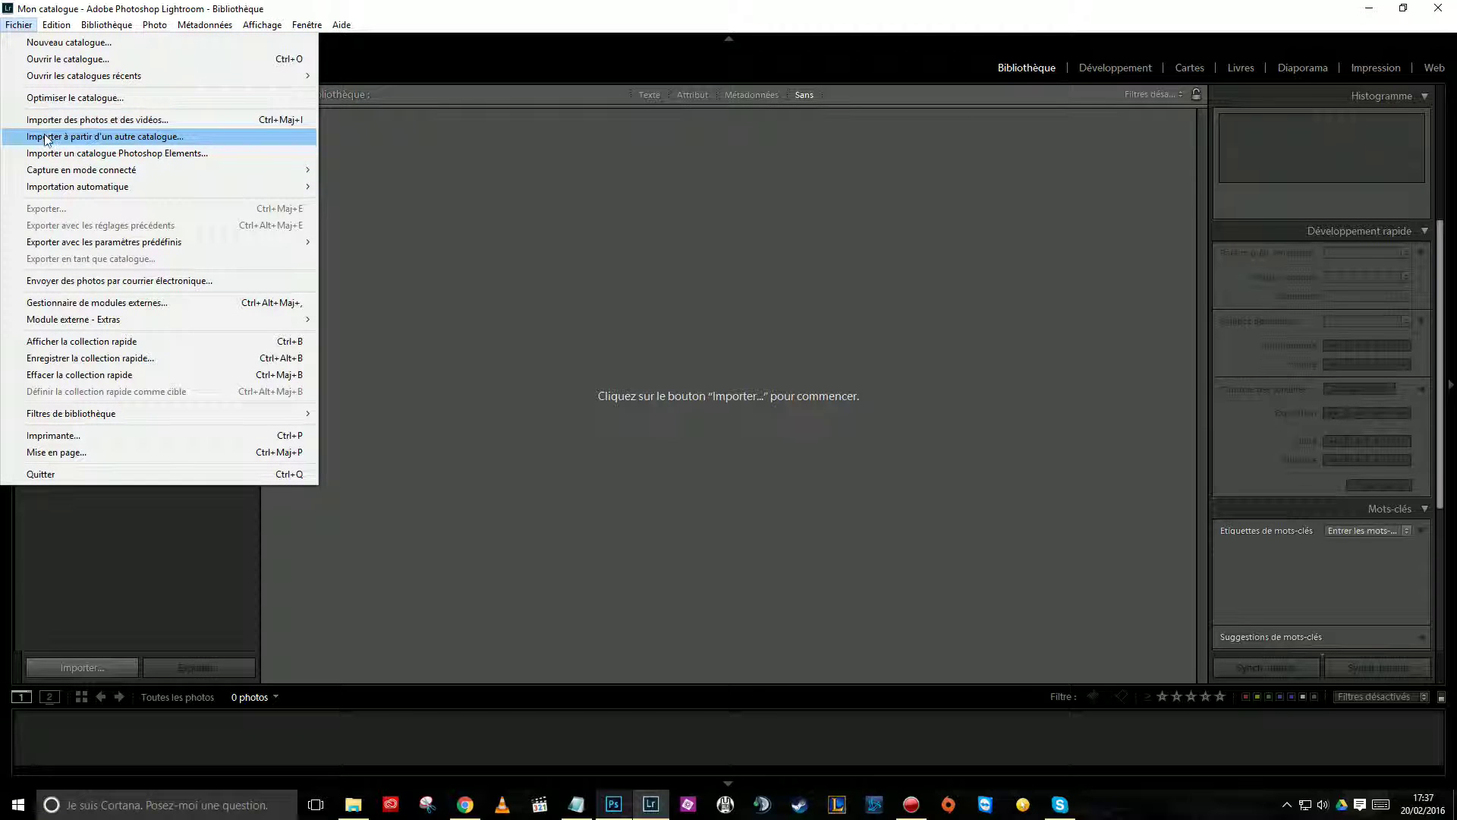
{"action": "left_click", "coordinate": [124, 138]}
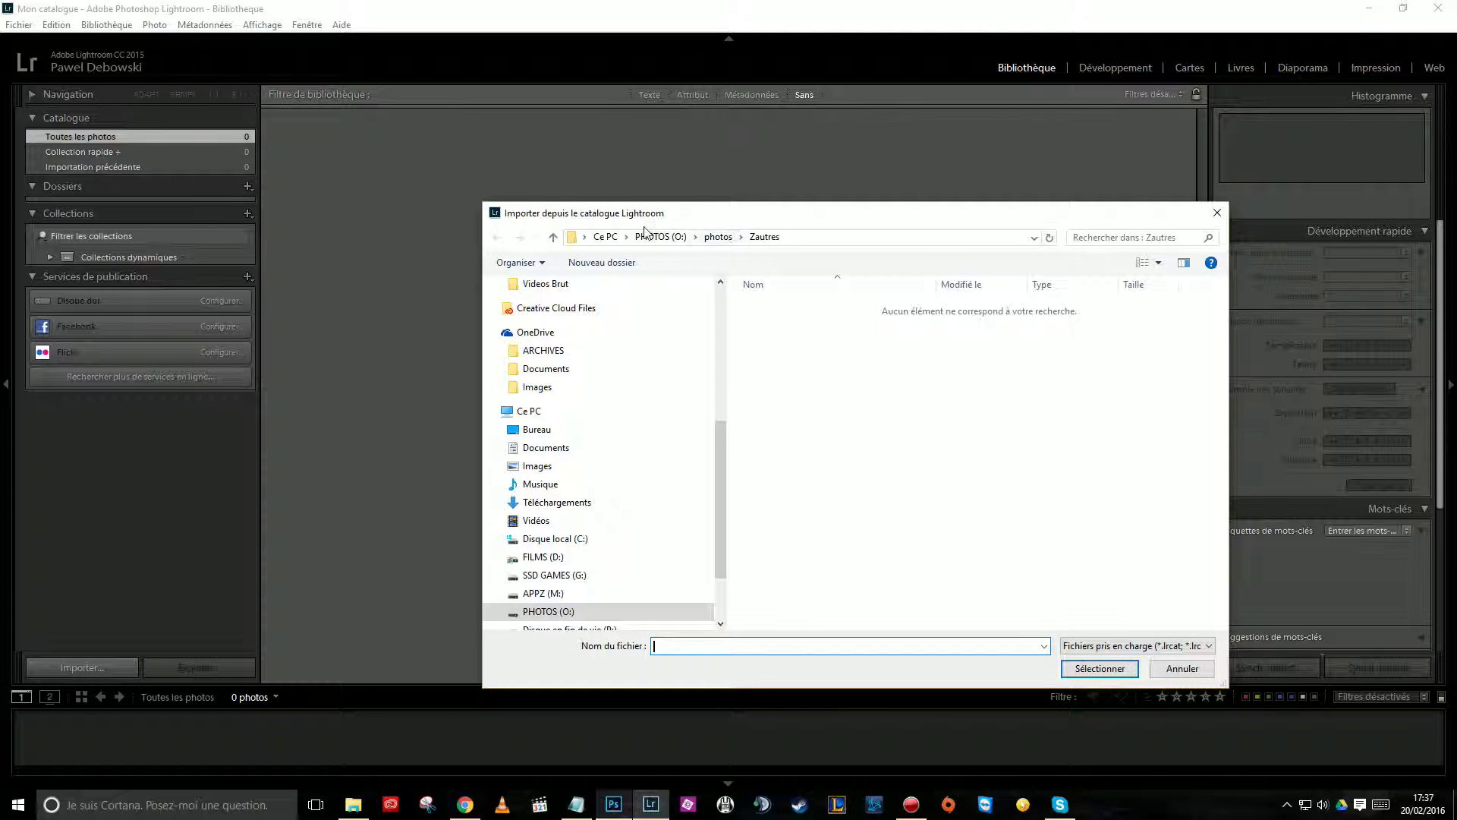
{"action": "scroll", "coordinate": [565, 456], "scroll_direction": "up", "scroll_amount": 6}
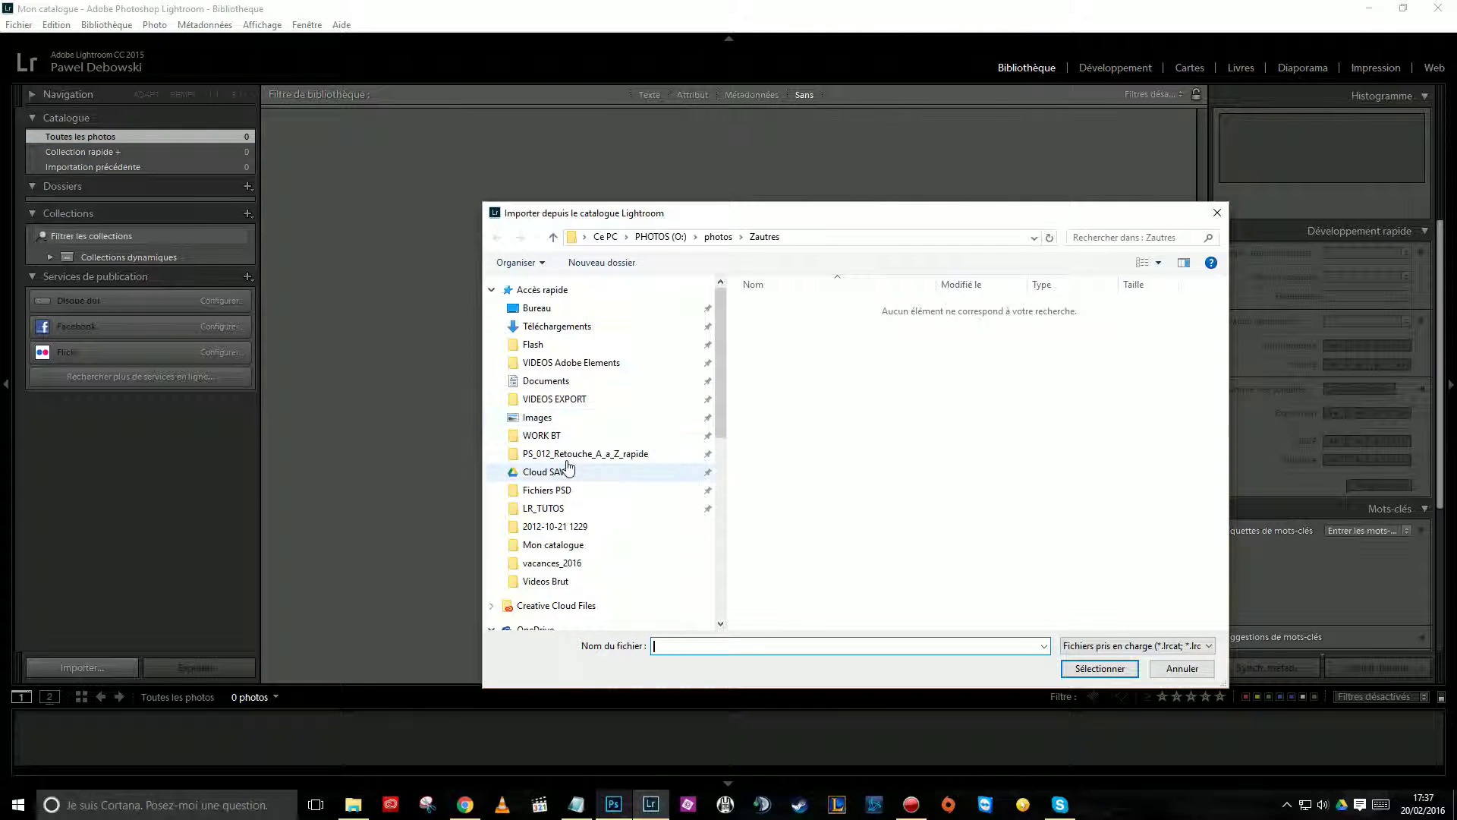
{"action": "left_click", "coordinate": [552, 511]}
{"action": "left_click", "coordinate": [1189, 326]}
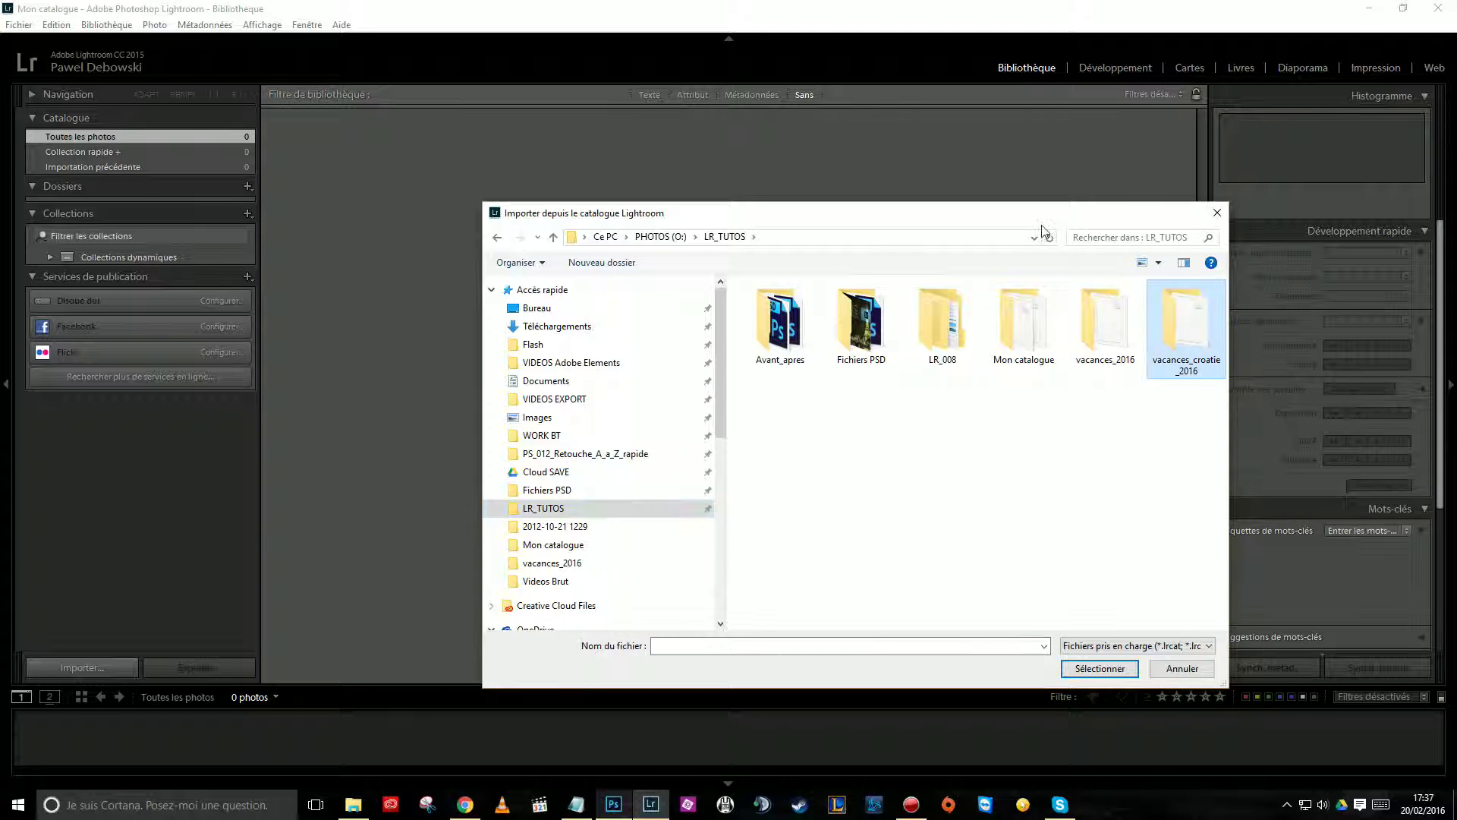
{"action": "left_click_drag", "start_coordinate": [1032, 215], "coordinate": [887, 160]}
{"action": "mouse_move", "coordinate": [1051, 271]}
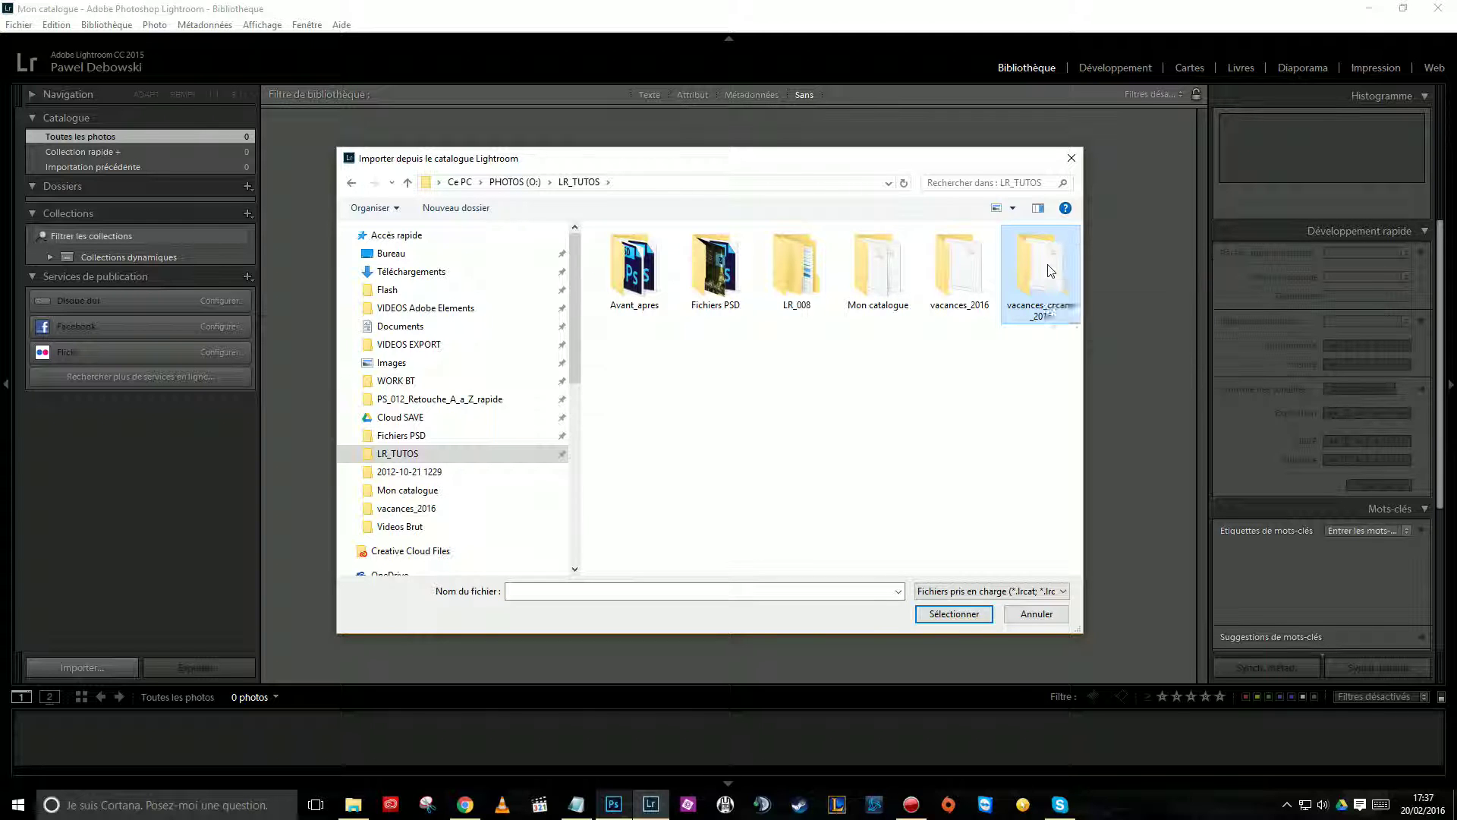
{"action": "double_click", "coordinate": [1051, 271]}
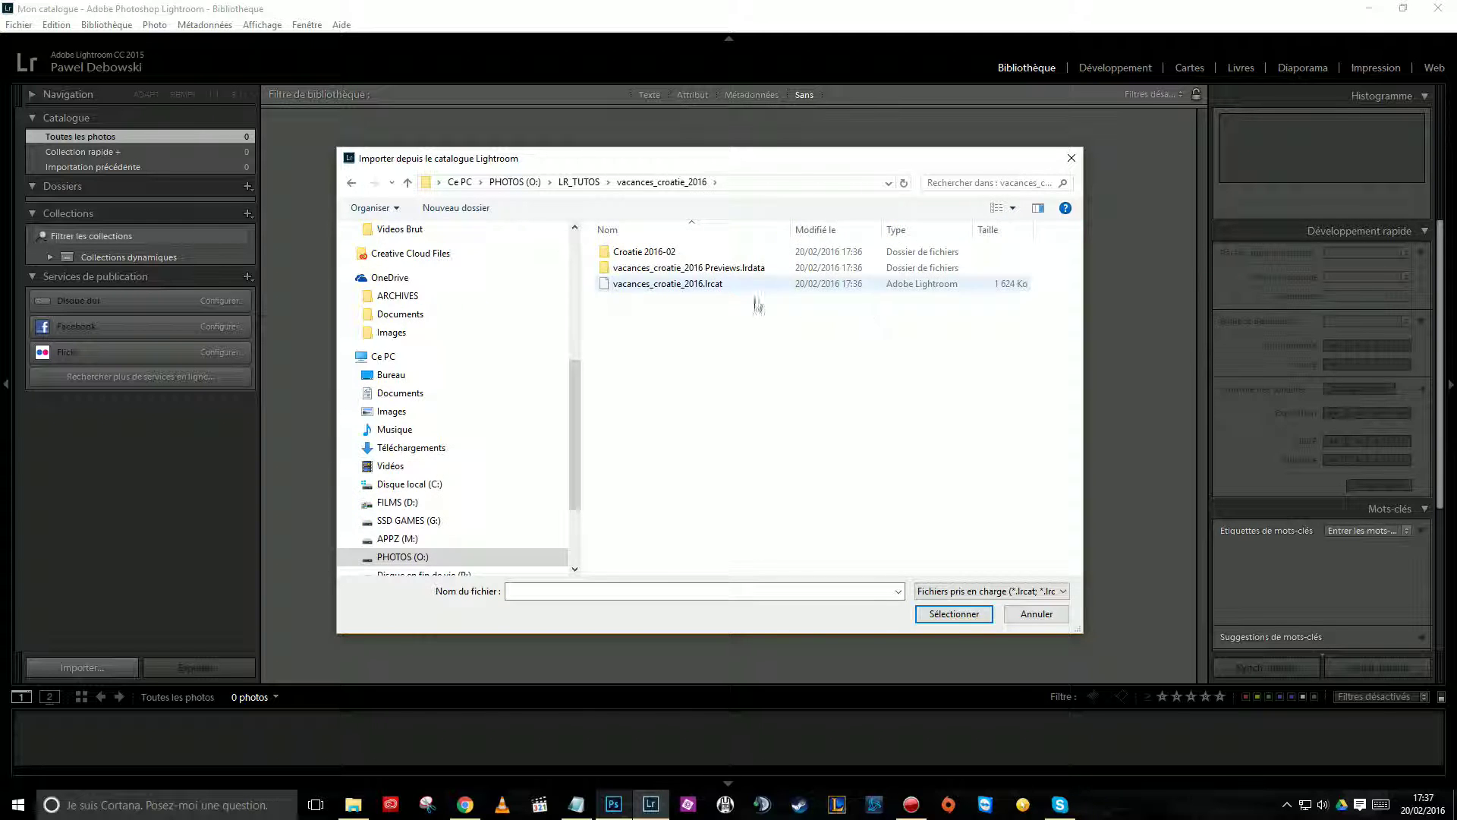
Step: Inspect the exported previews and Croatie 2016-02 folders, and choose vacances_croatie_2016.lrcat as the catalogue to import
{"action": "double_click", "coordinate": [695, 269]}
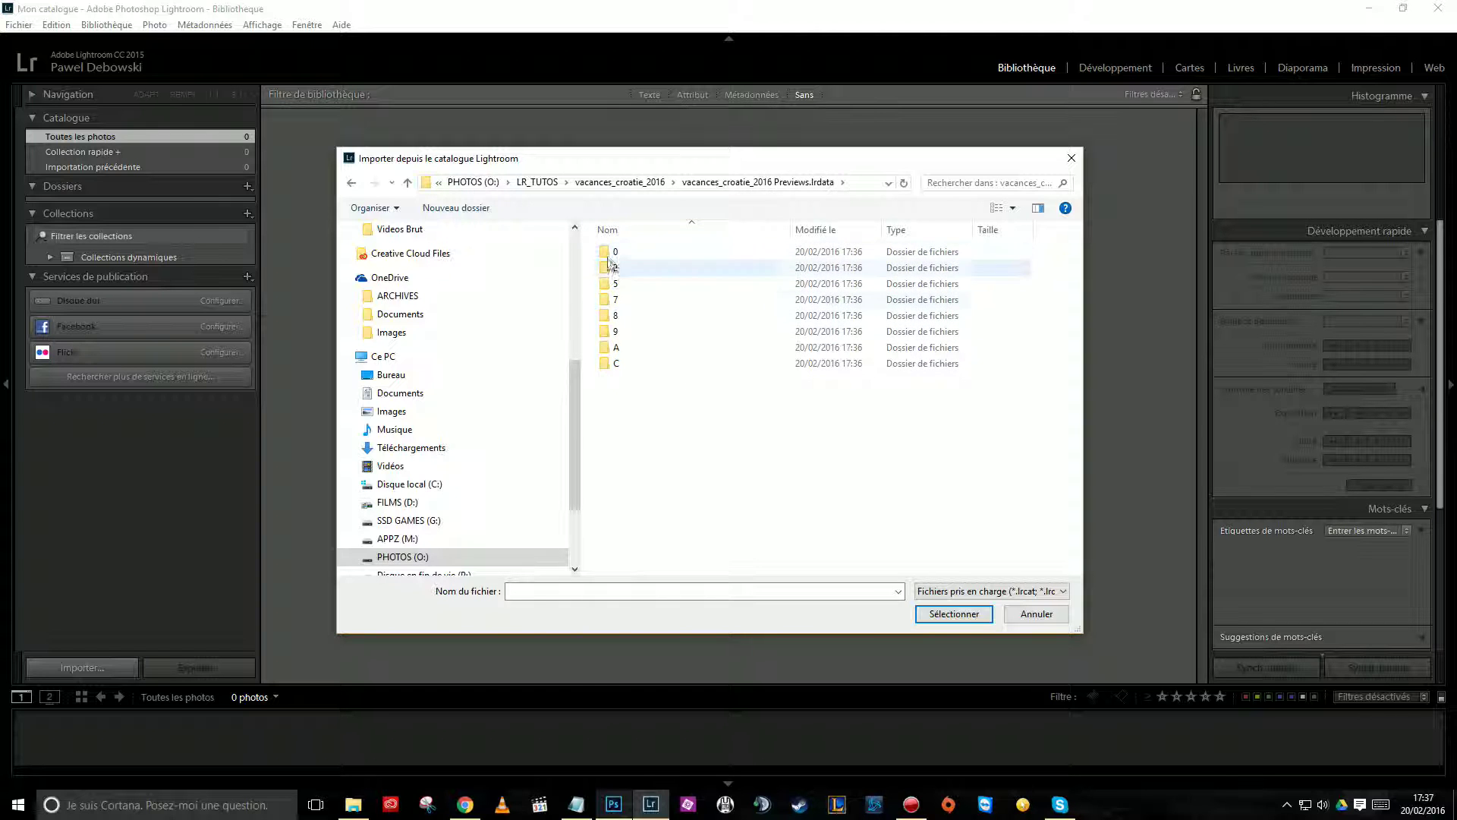
{"action": "left_click", "coordinate": [351, 182]}
{"action": "left_click", "coordinate": [651, 287]}
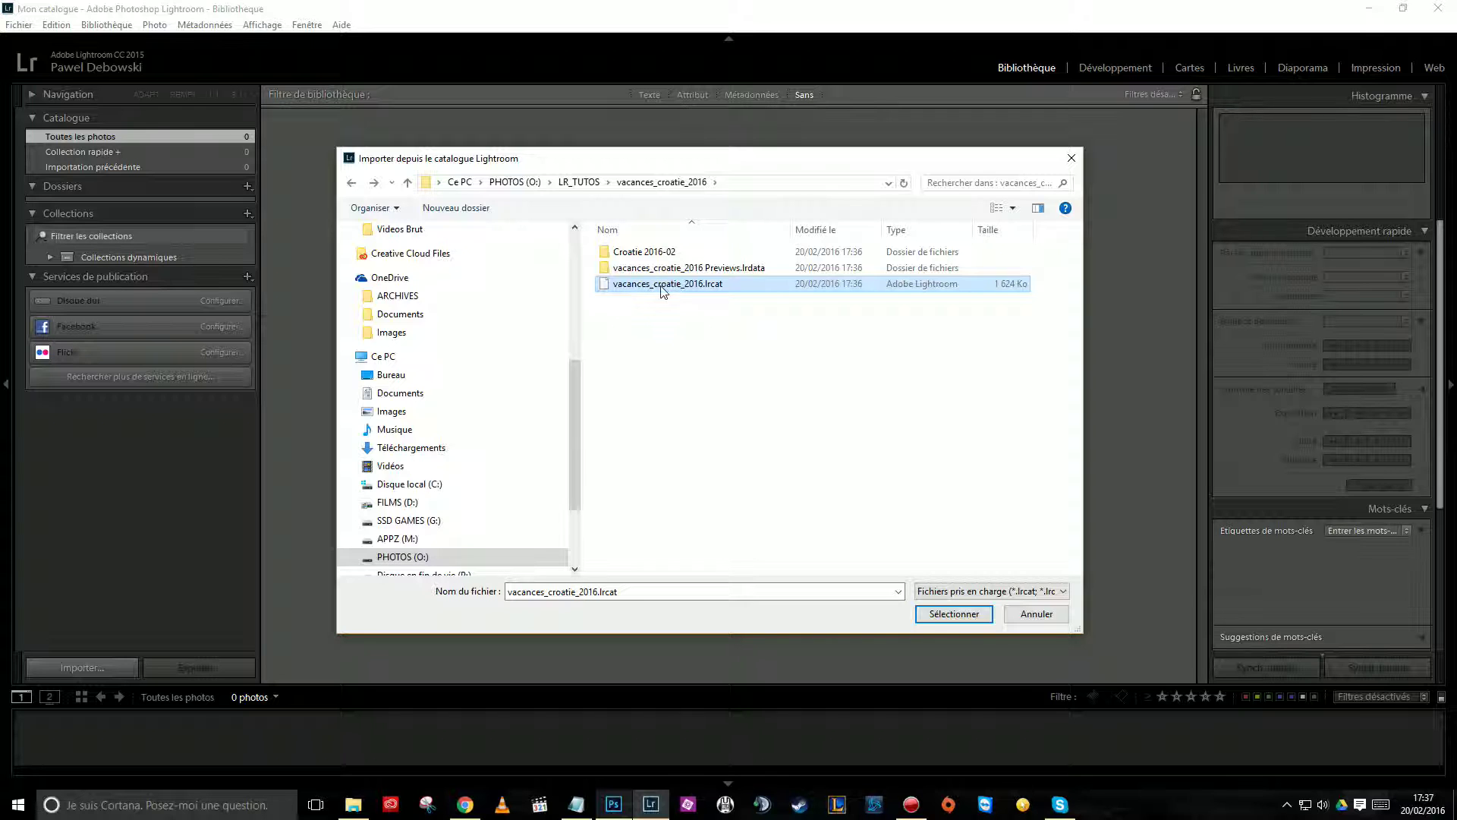
{"action": "double_click", "coordinate": [644, 252]}
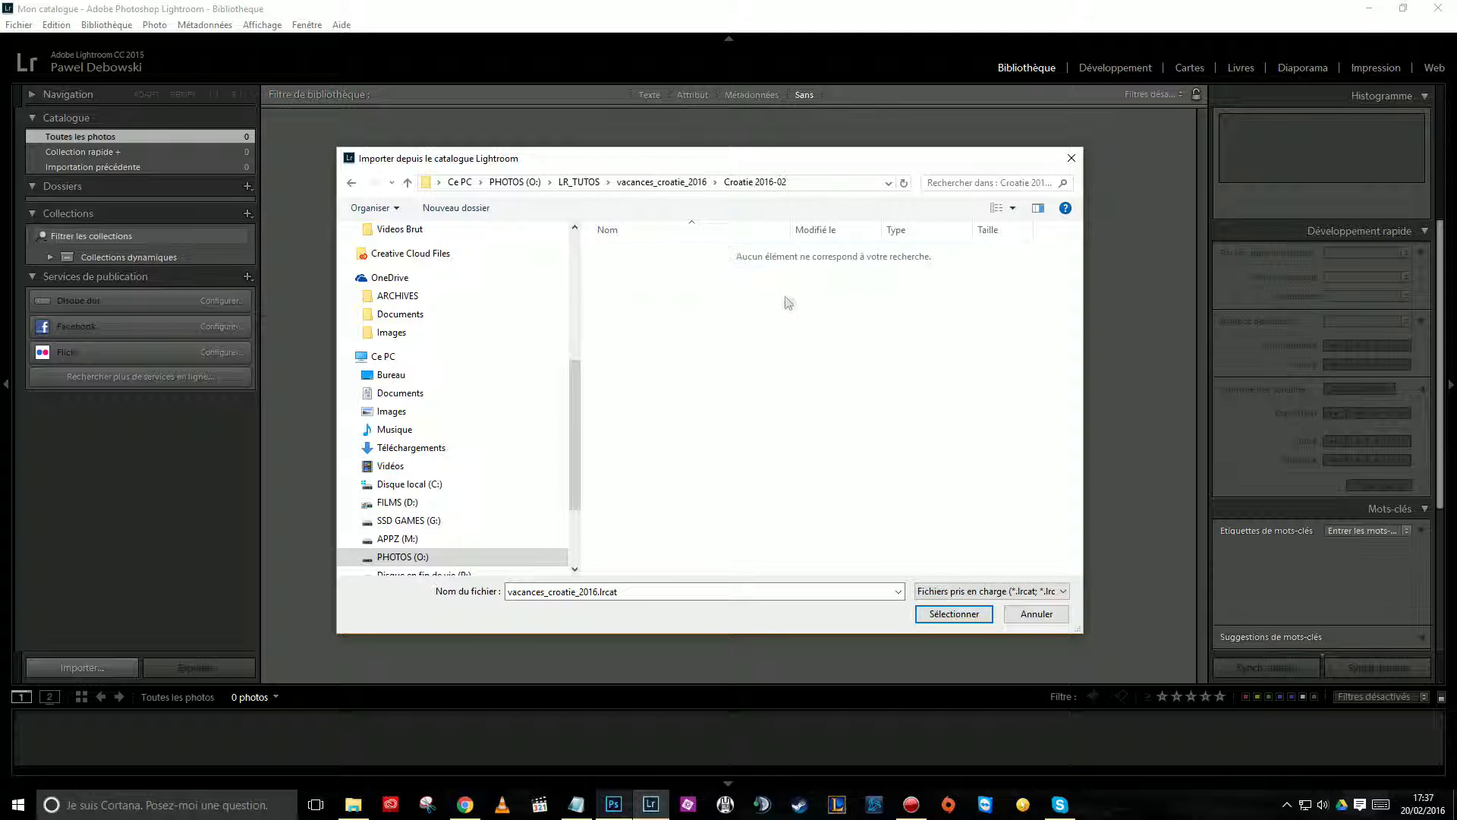
{"action": "left_click", "coordinate": [353, 186]}
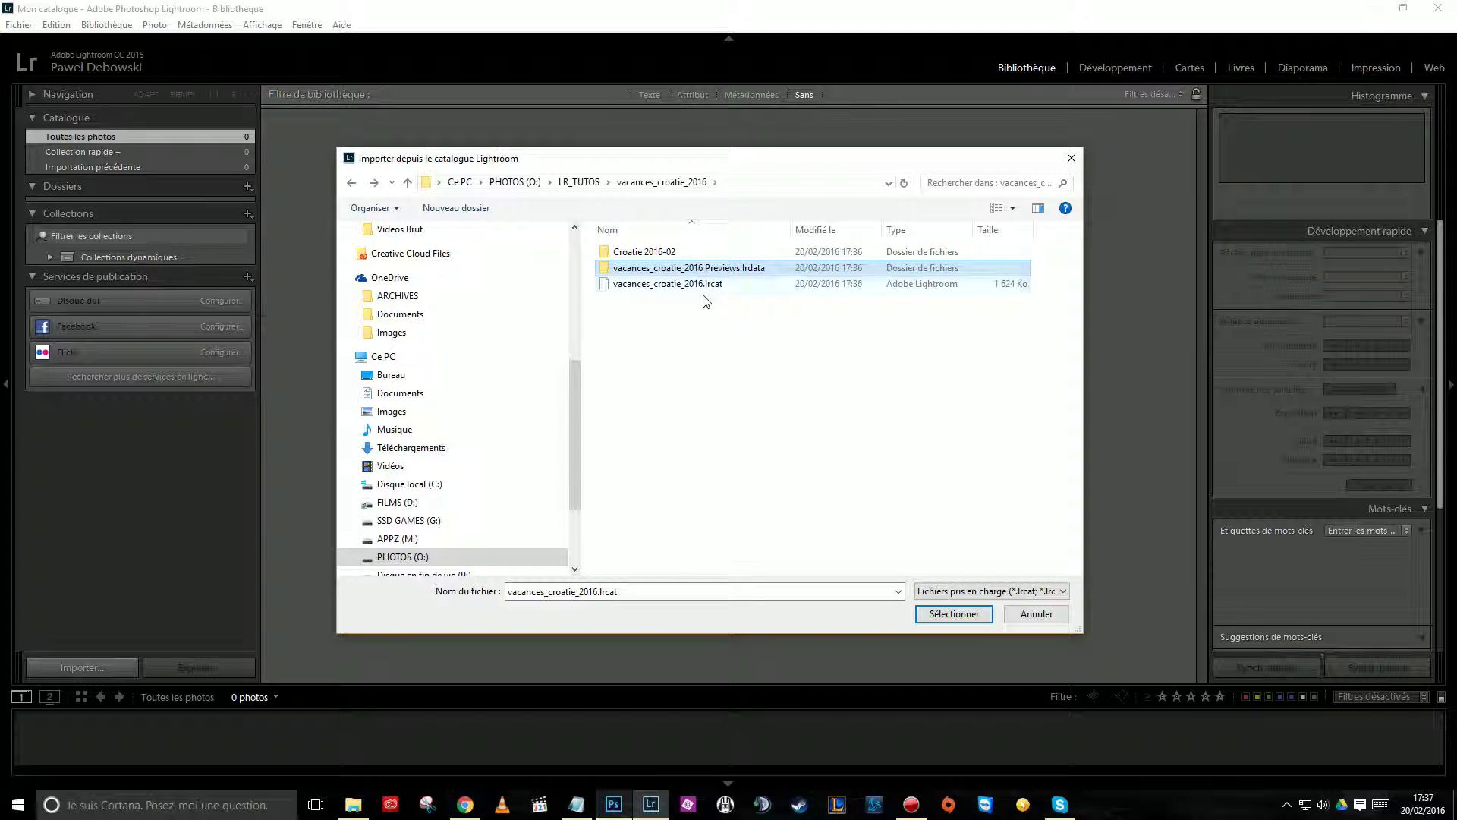
{"action": "left_click", "coordinate": [704, 286]}
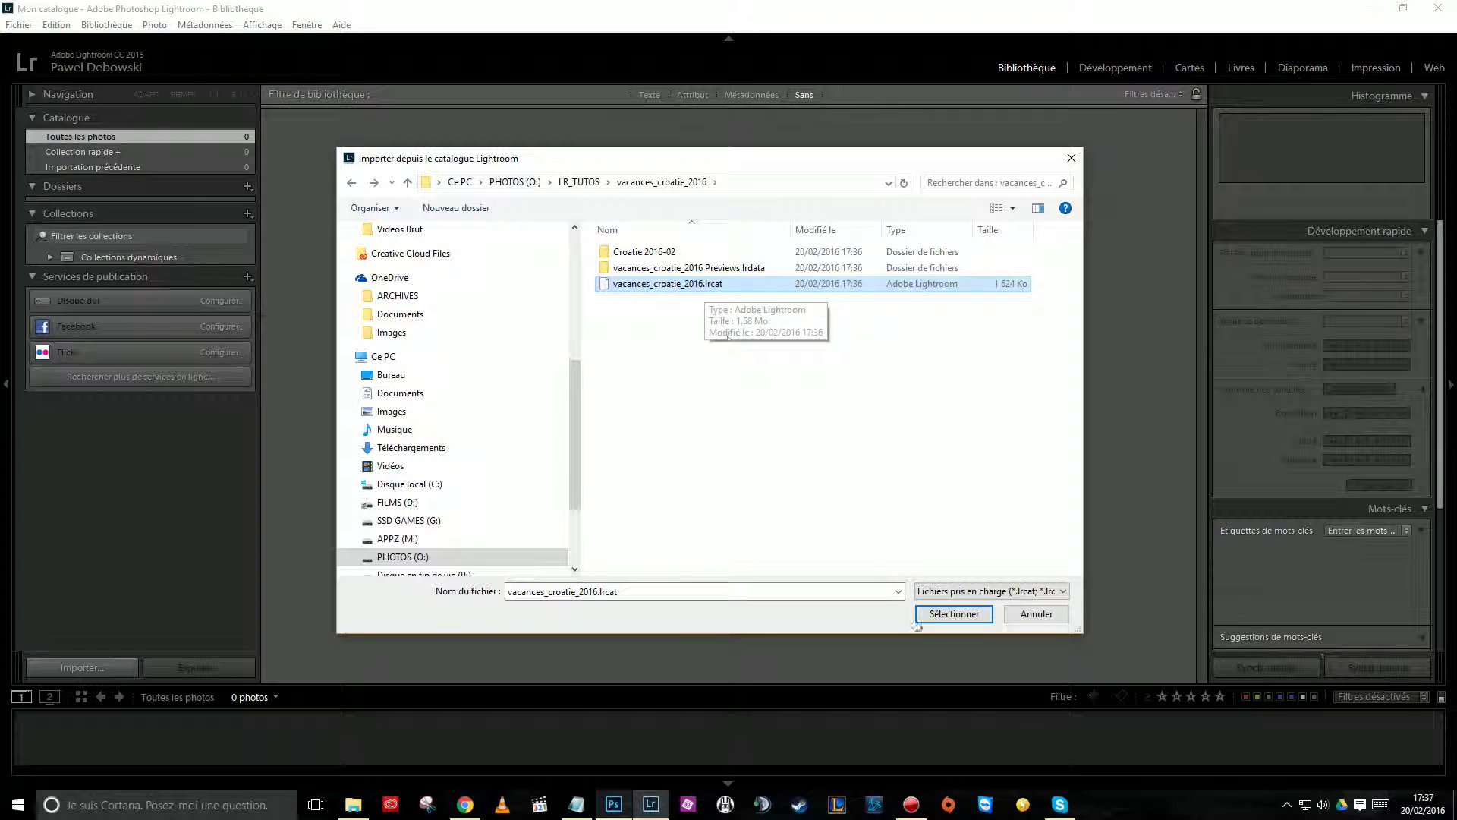
{"action": "left_click", "coordinate": [952, 613]}
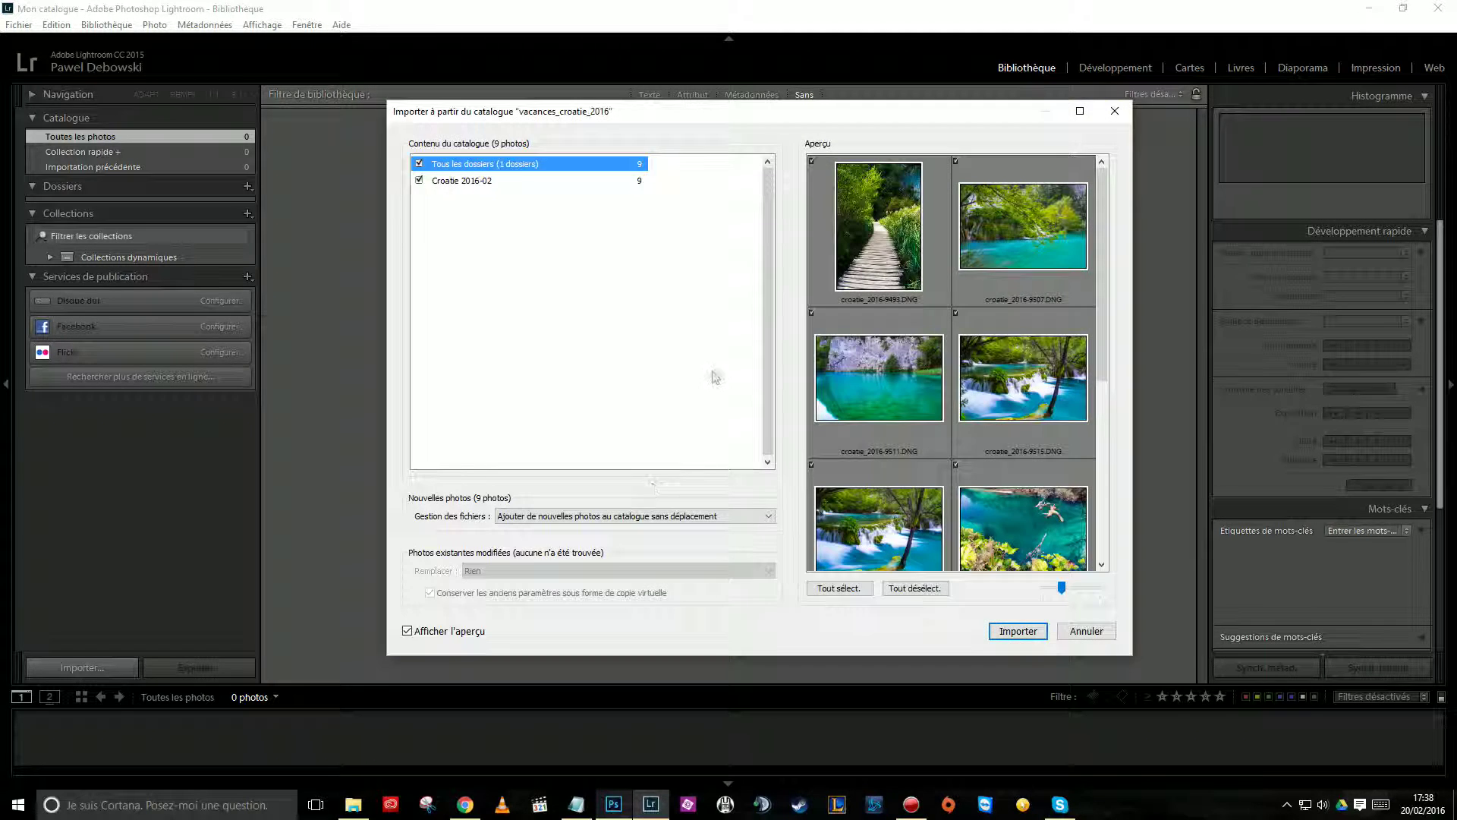
Step: Select the Croatie 2016-02 folder in the catalogue contents and switch the photo preview off and back on
{"action": "left_click_drag", "start_coordinate": [666, 120], "coordinate": [643, 132]}
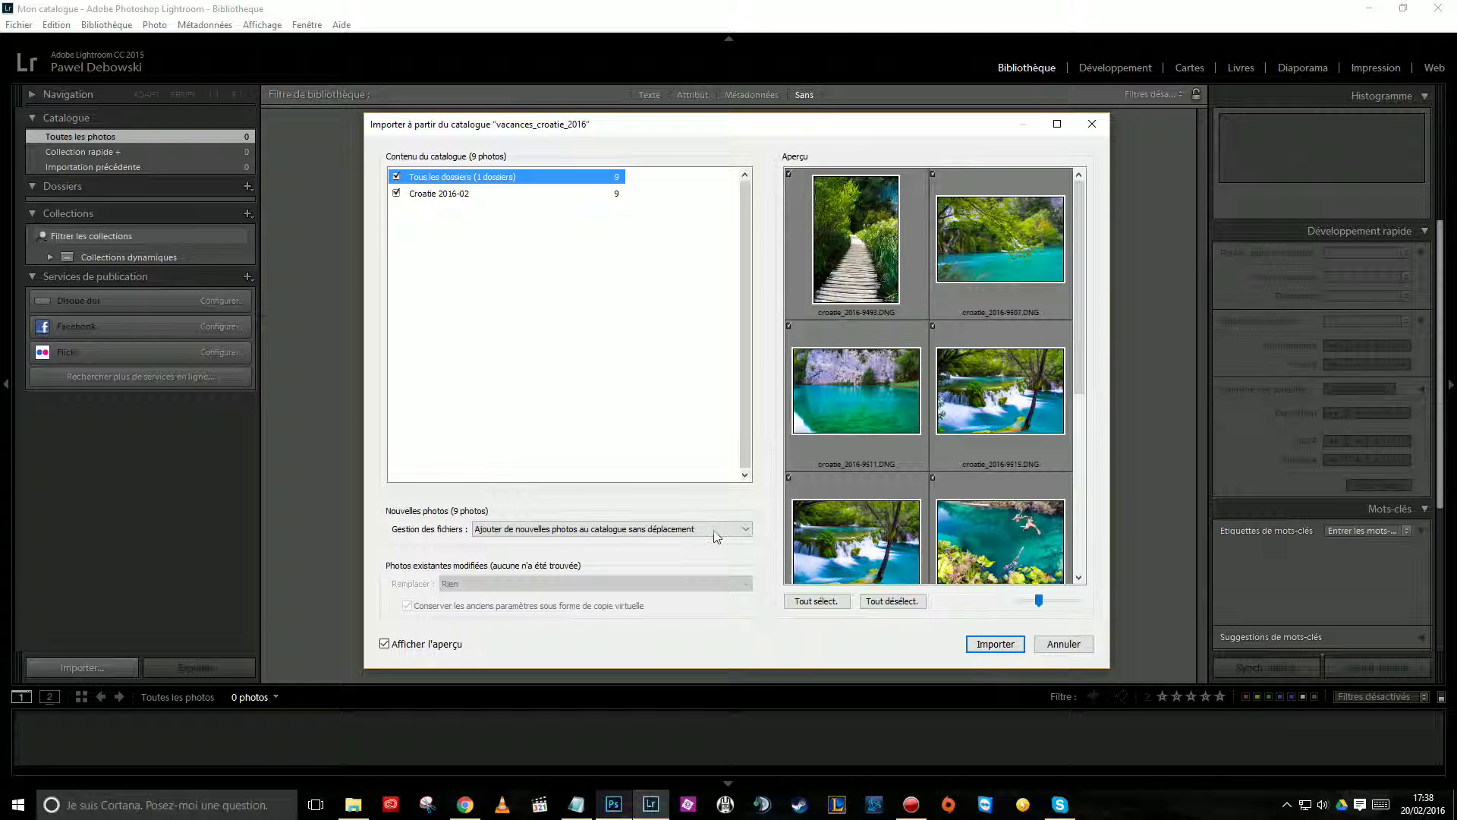
{"action": "left_click", "coordinate": [464, 194]}
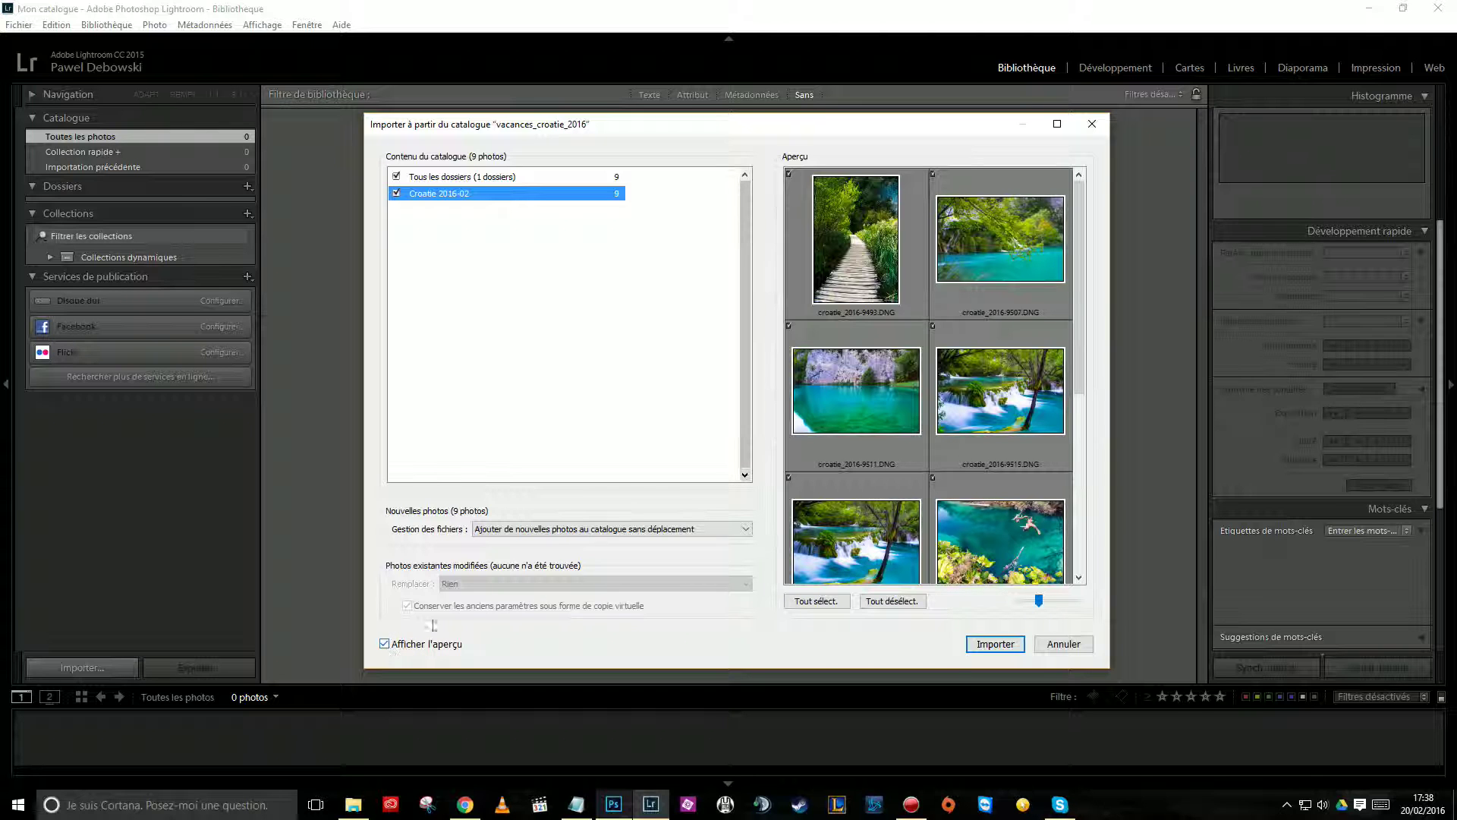
{"action": "left_click", "coordinate": [385, 644]}
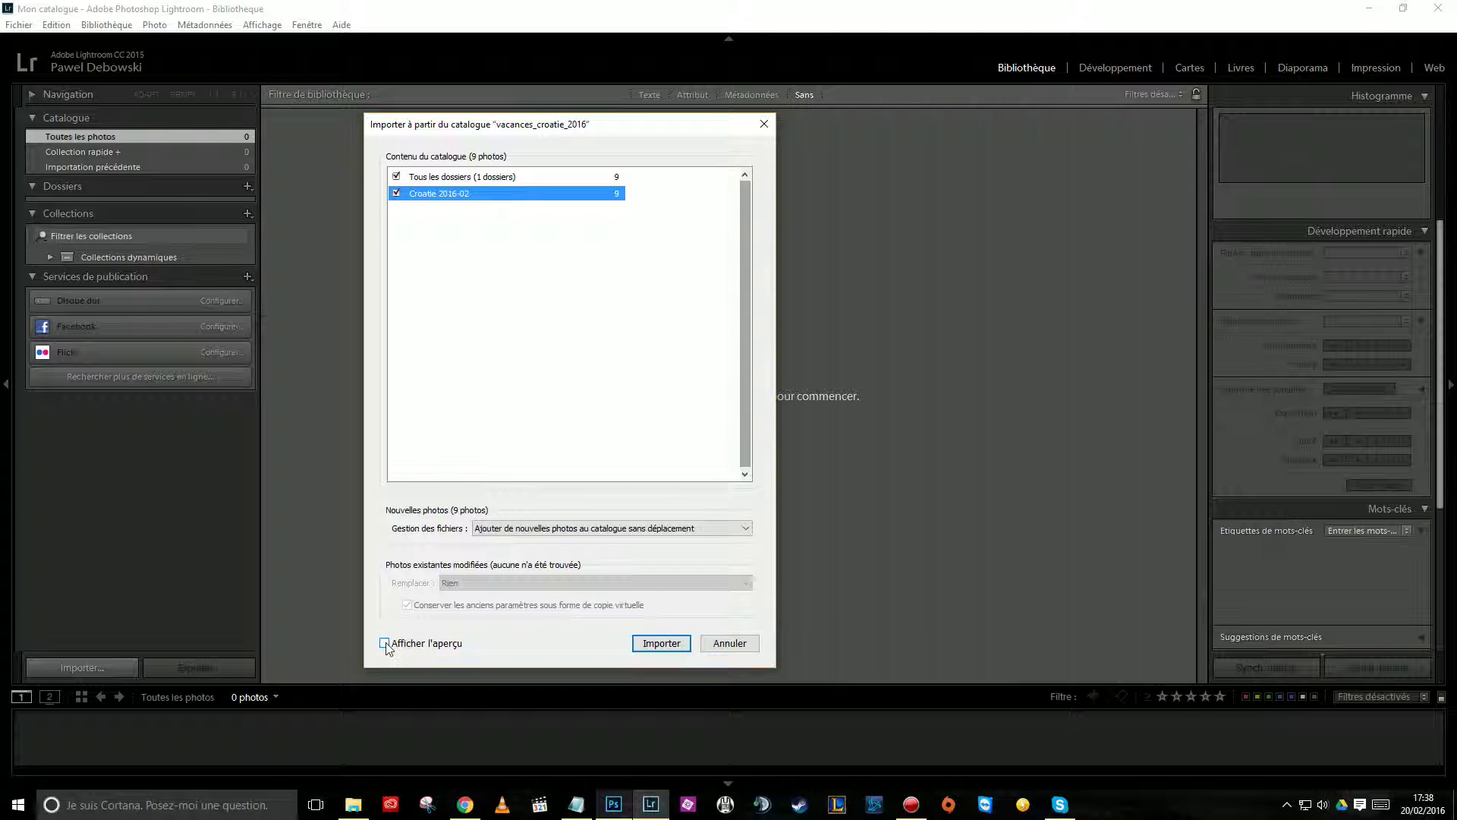
{"action": "left_click", "coordinate": [385, 643]}
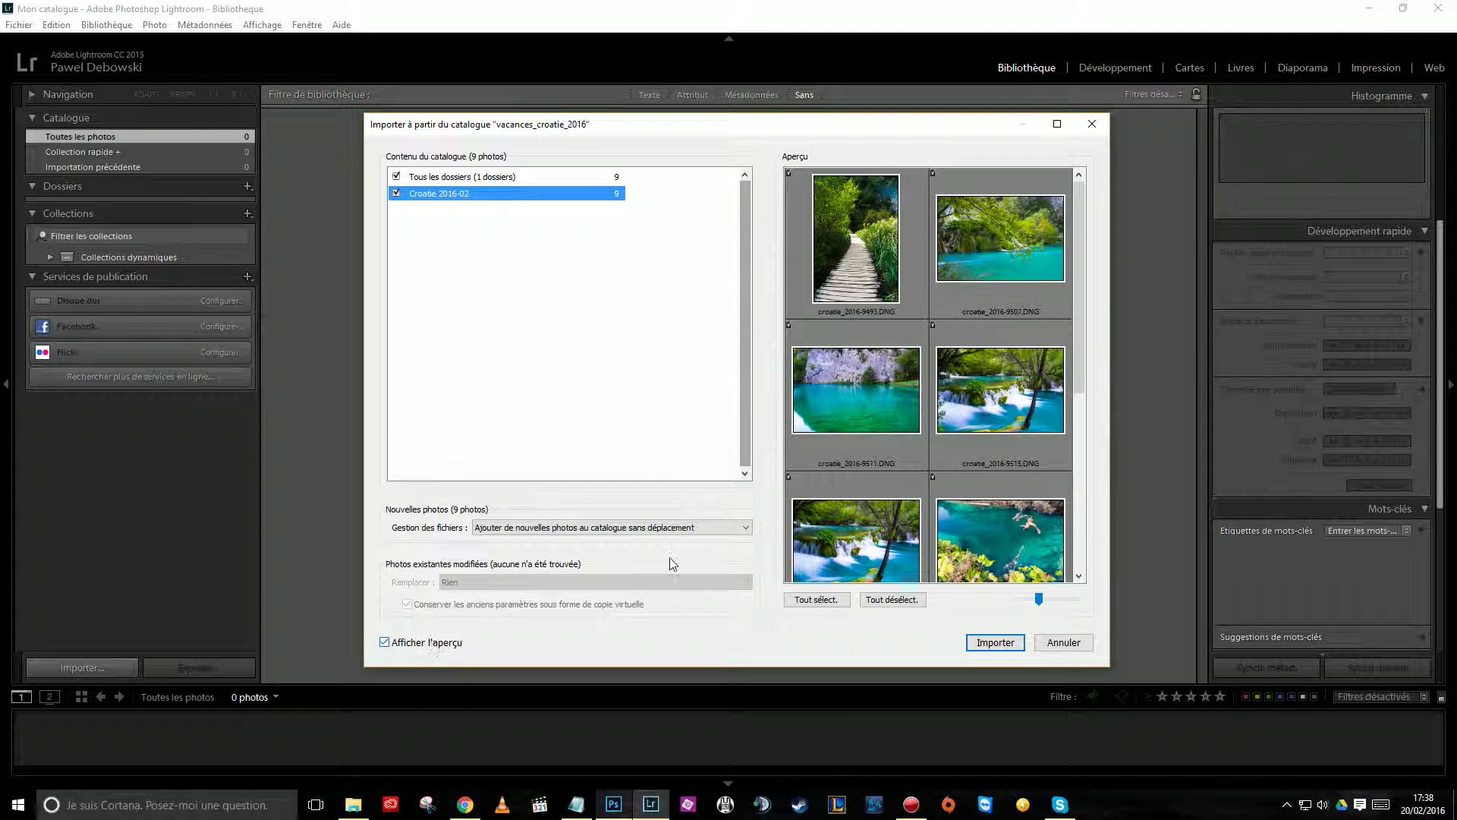
Step: Set the file handling for new photos to copy them to a new location and import them
{"action": "left_click", "coordinate": [685, 526]}
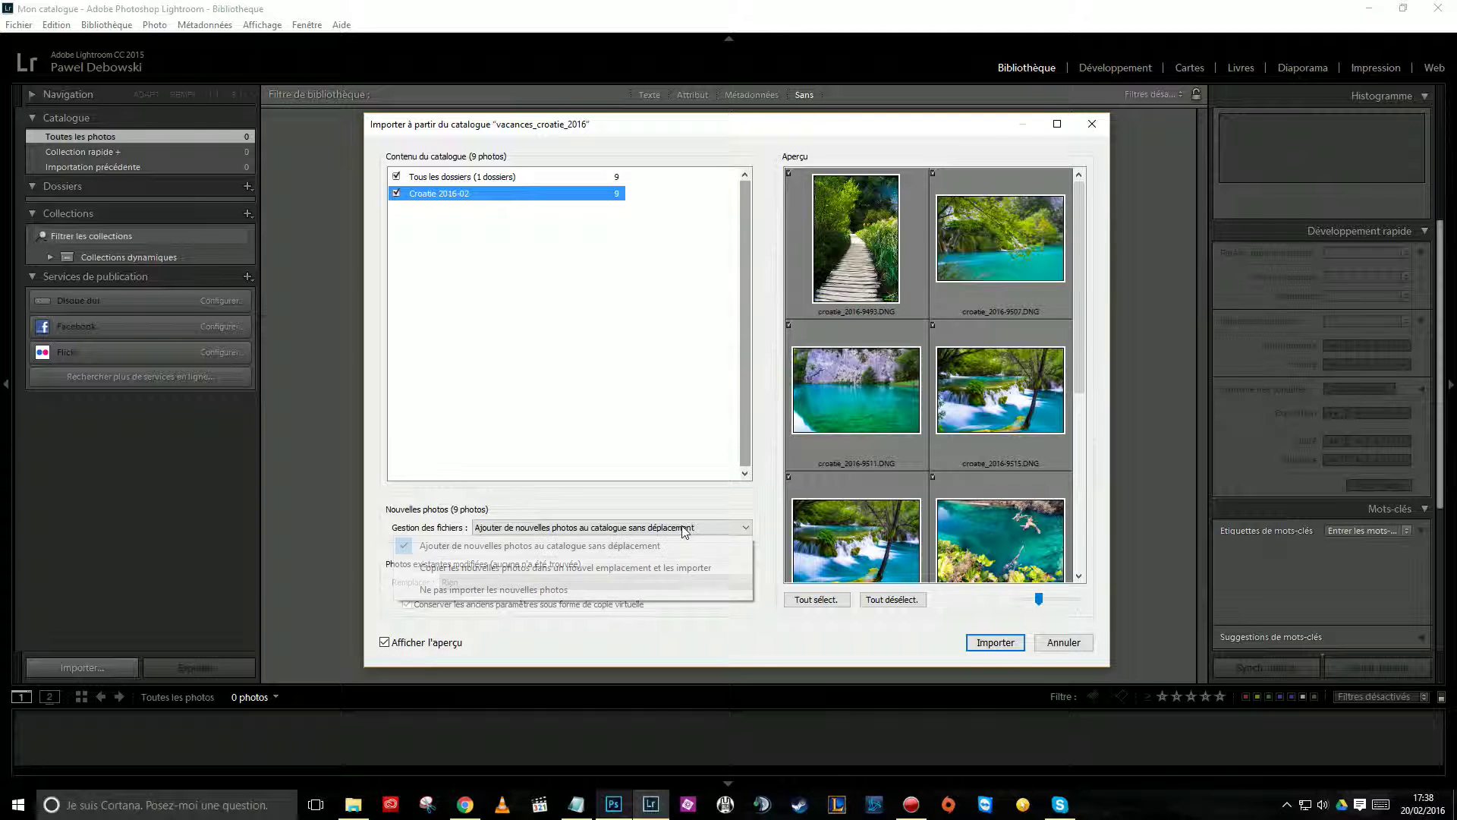
{"action": "left_click", "coordinate": [539, 545]}
{"action": "left_click", "coordinate": [561, 527]}
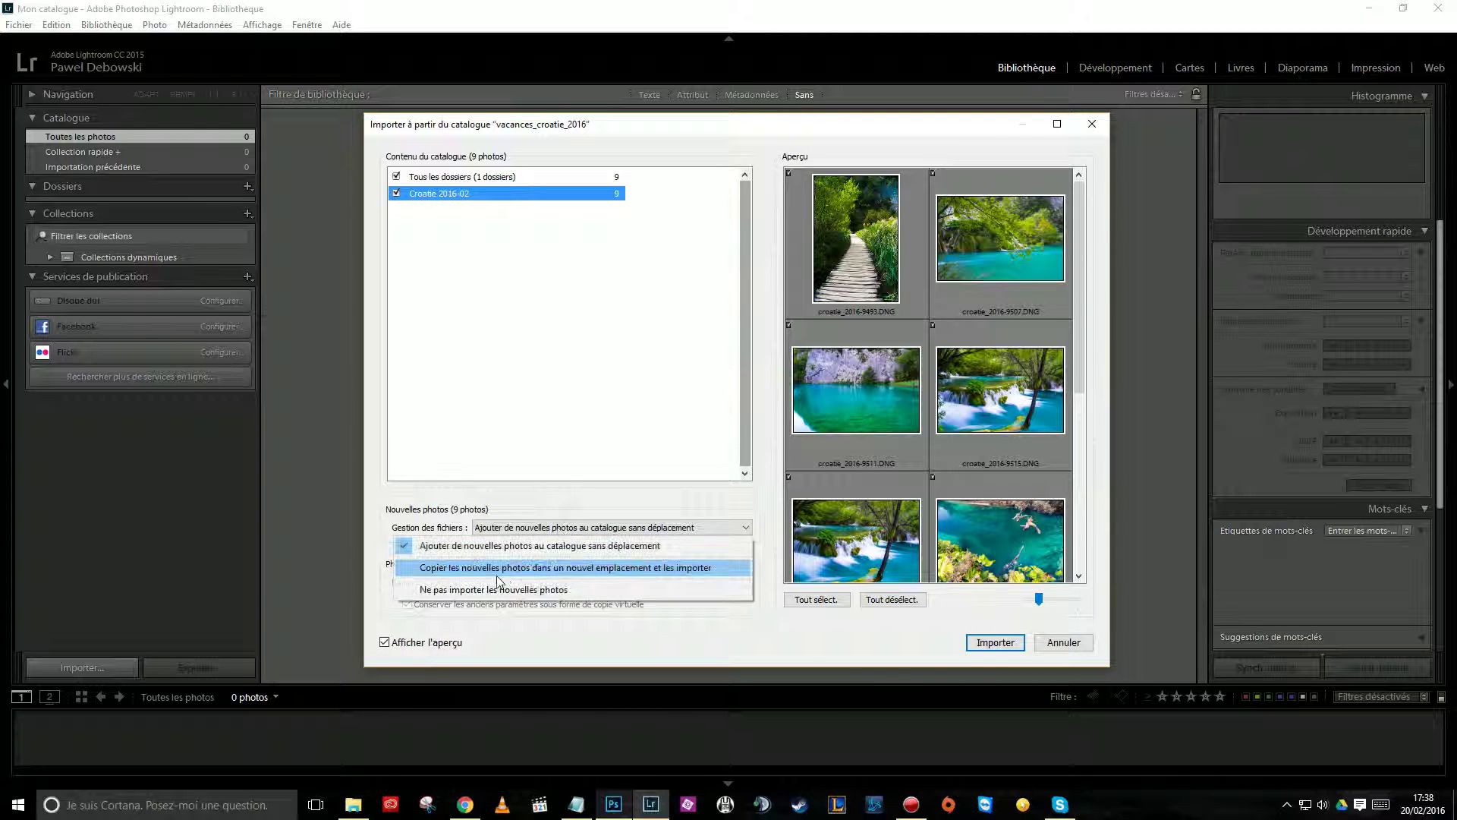
{"action": "left_click", "coordinate": [505, 568]}
{"action": "left_click", "coordinate": [566, 498]}
{"action": "left_click", "coordinate": [429, 486]}
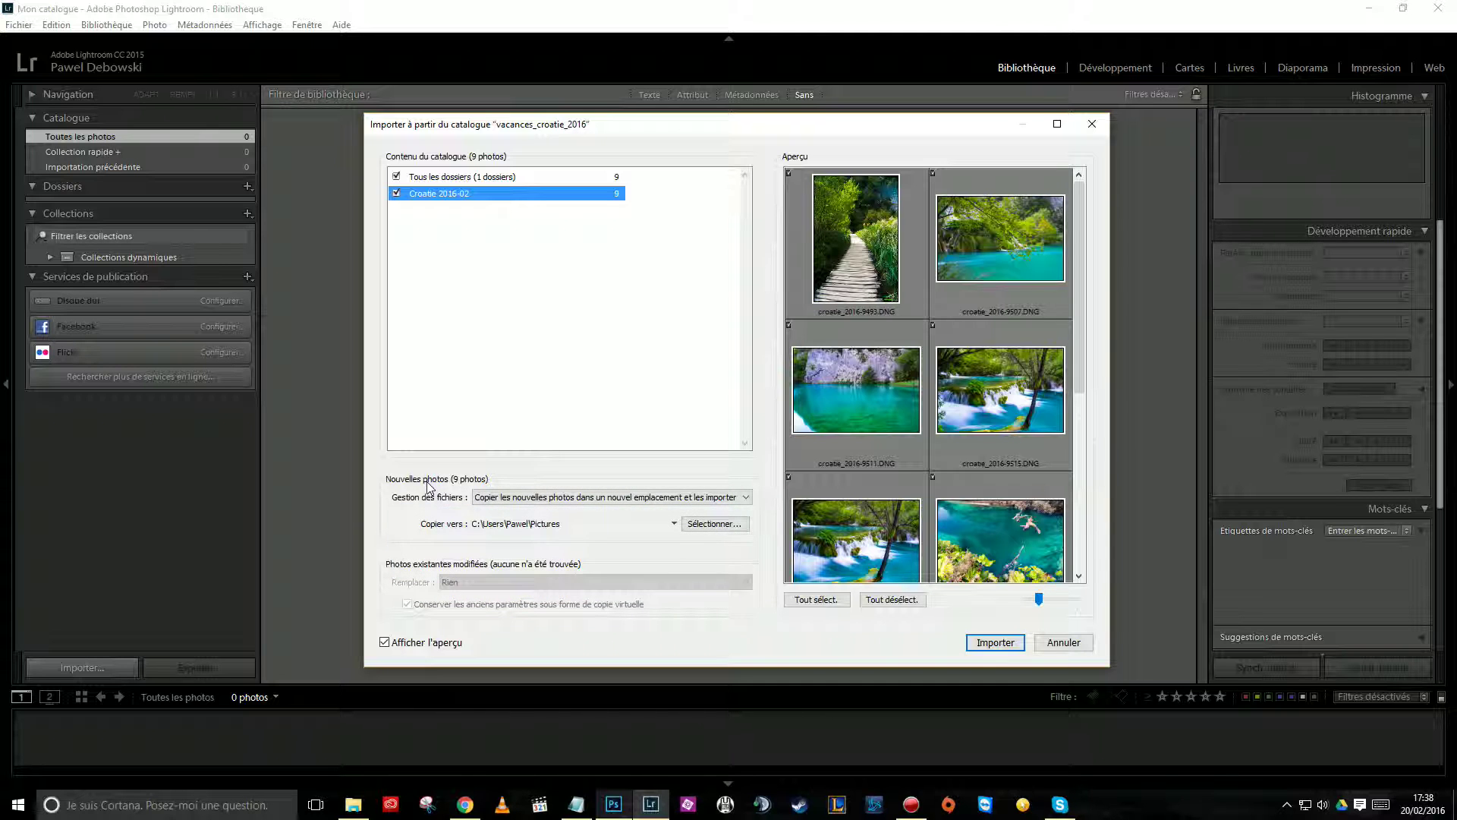
Step: Set the copy destination to O:\LR_TUTOS\Mon catalogue, review the photo previews, and import the photos
{"action": "left_click", "coordinate": [707, 529]}
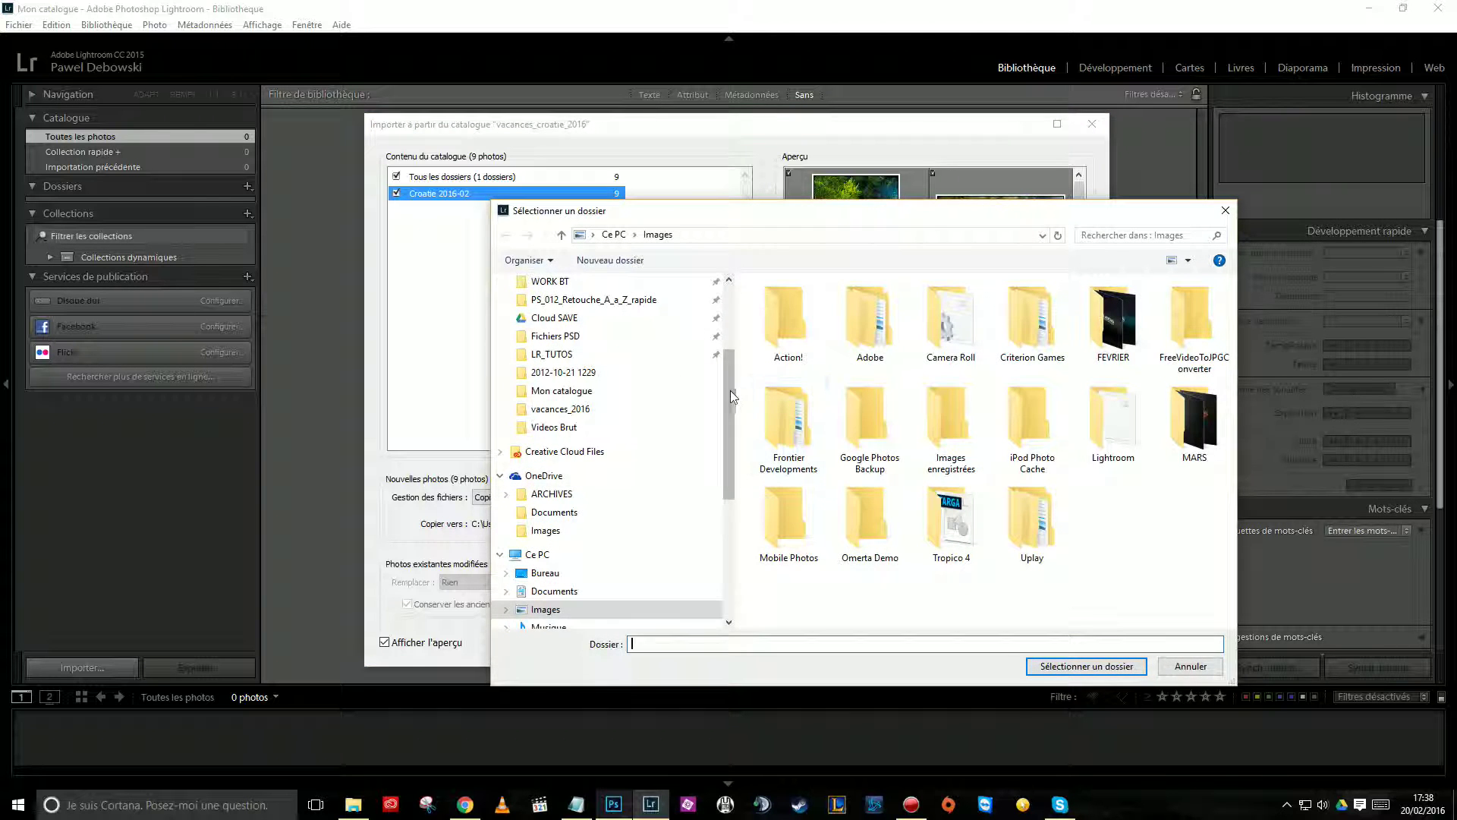
{"action": "left_click_drag", "start_coordinate": [730, 390], "coordinate": [727, 305]}
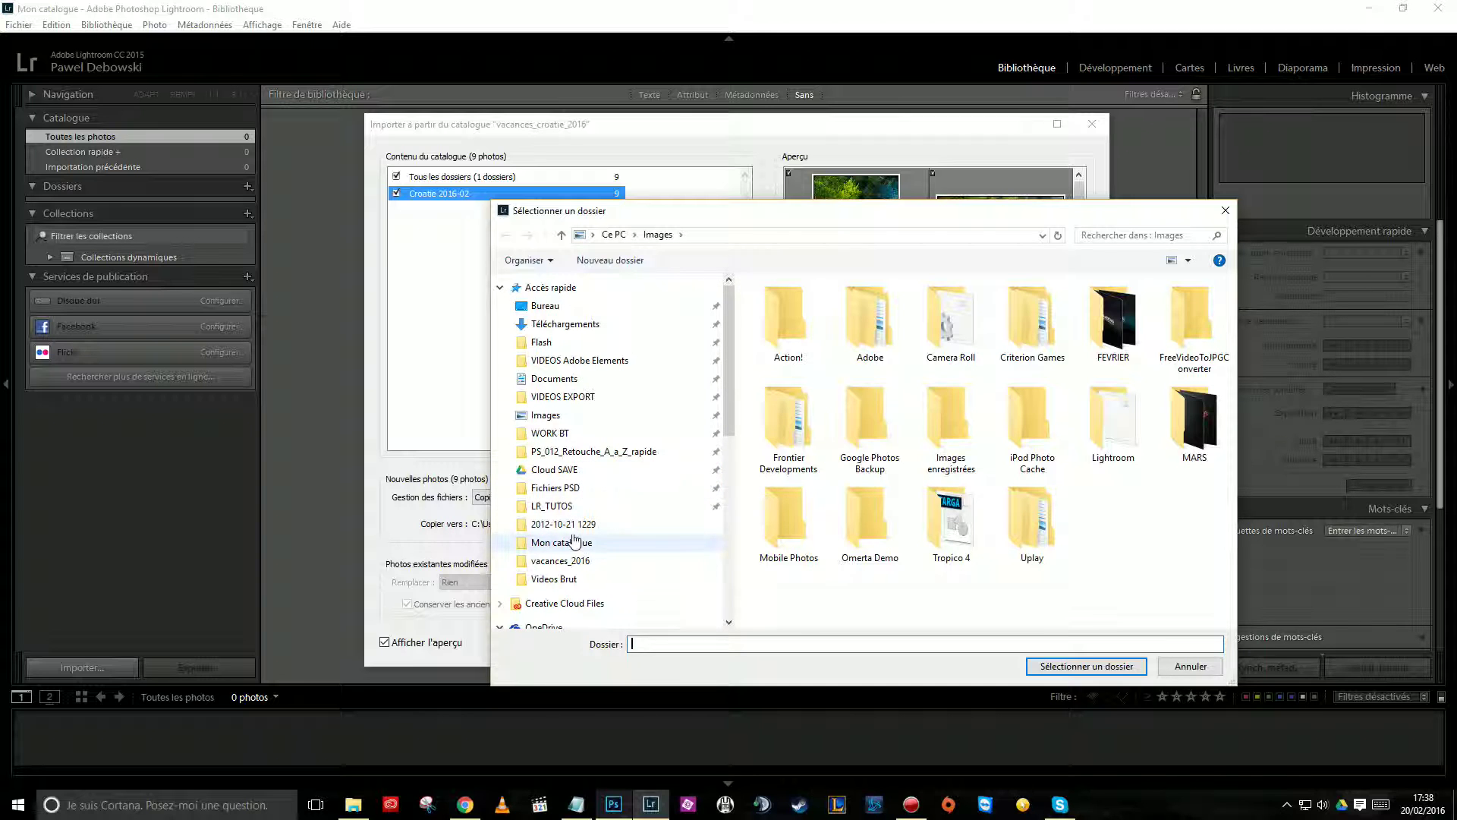
{"action": "left_click", "coordinate": [551, 505]}
{"action": "double_click", "coordinate": [1033, 316]}
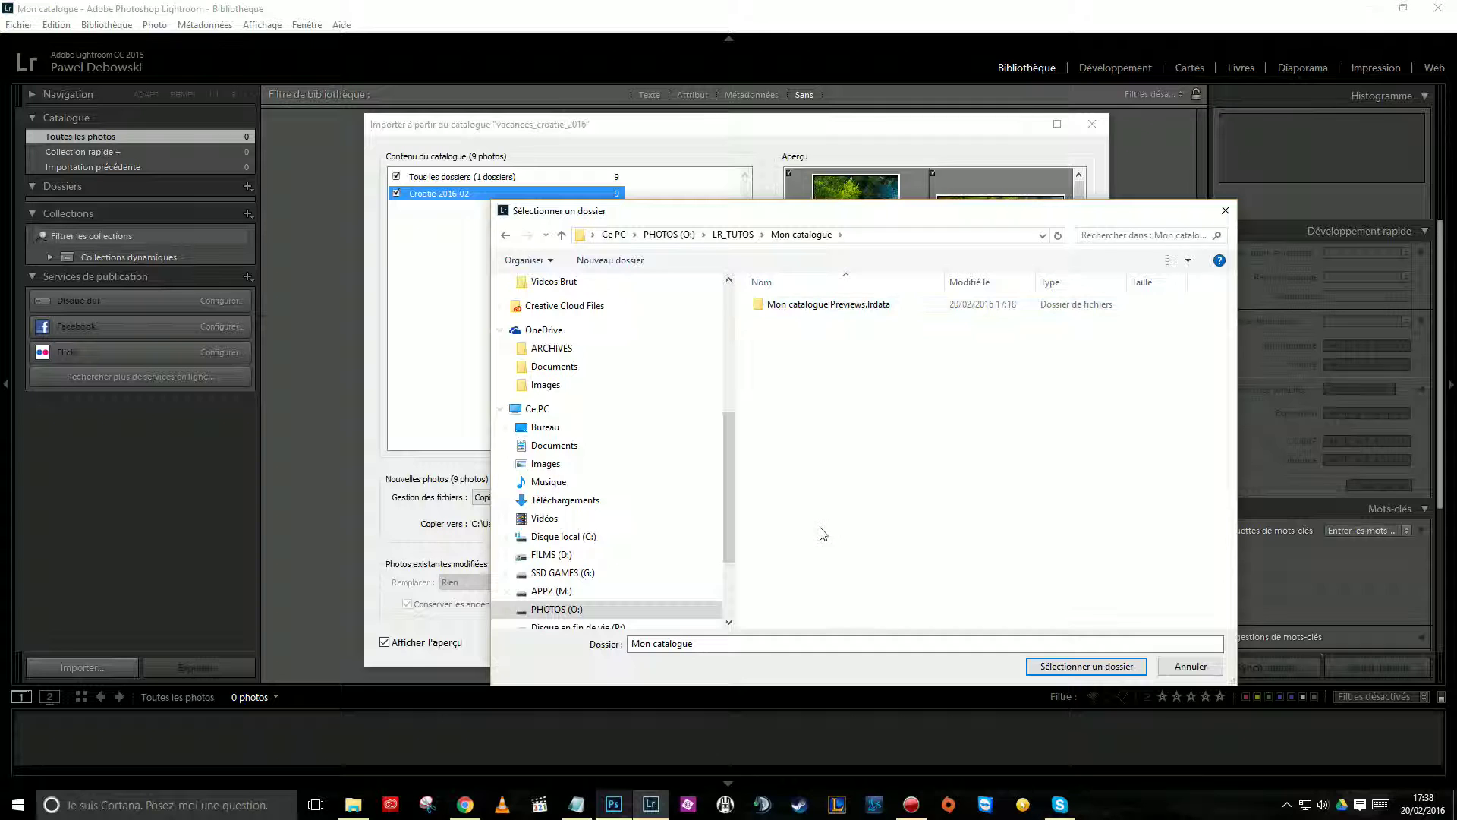
{"action": "left_click_drag", "start_coordinate": [881, 213], "coordinate": [838, 202]}
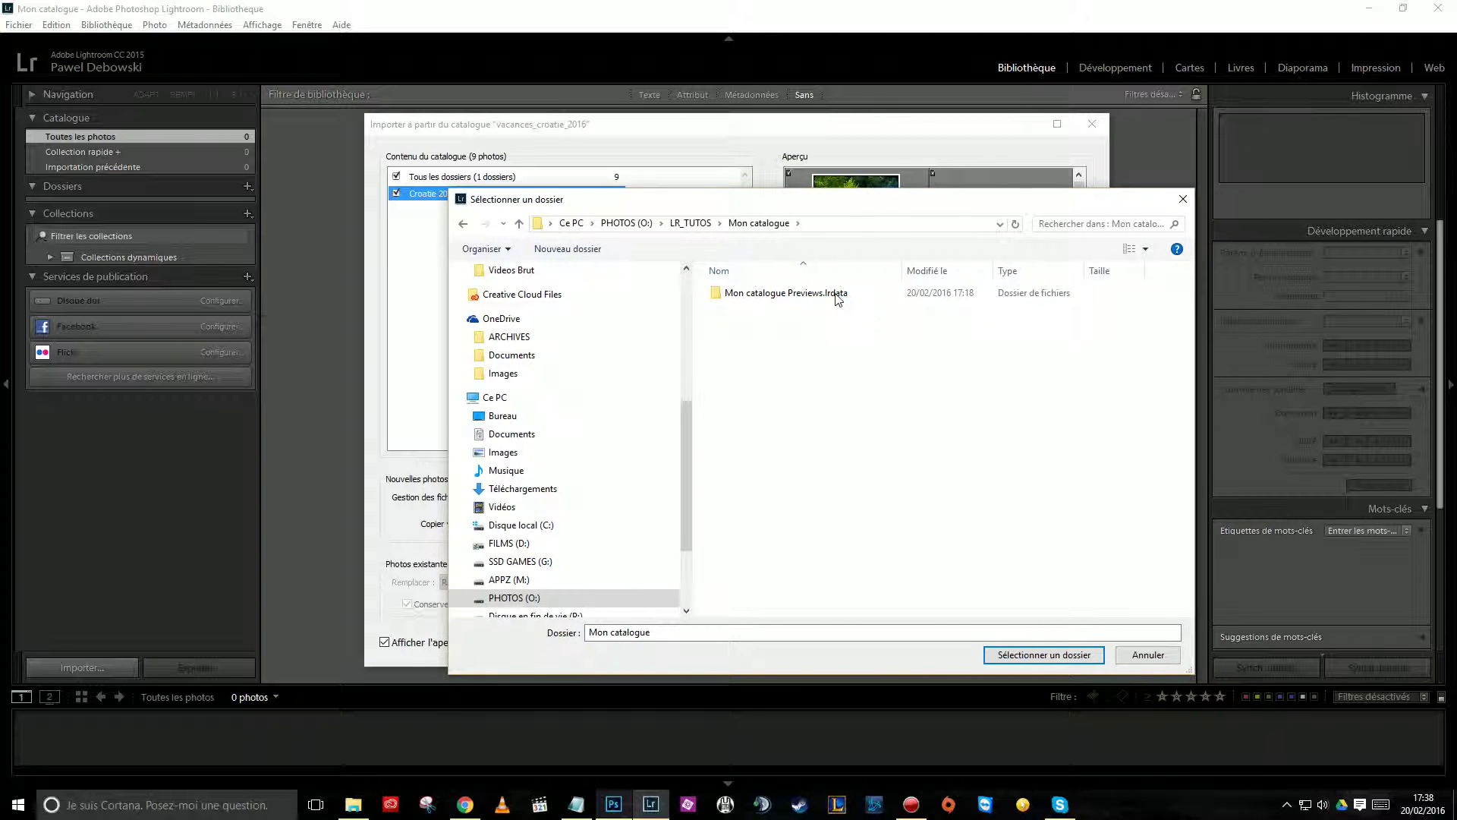
{"action": "left_click", "coordinate": [1005, 657]}
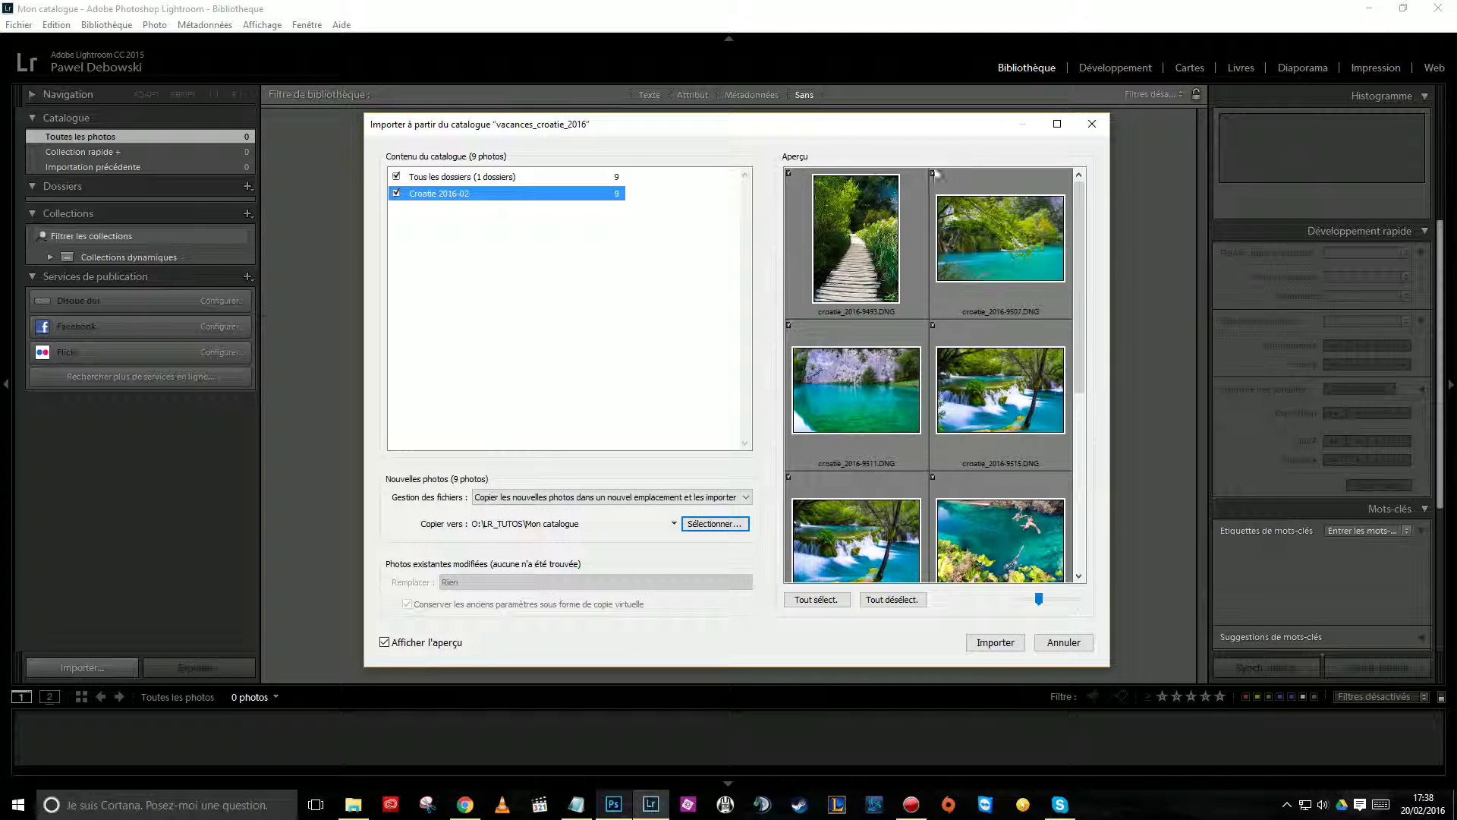
{"action": "left_click_drag", "start_coordinate": [1079, 342], "coordinate": [1079, 516]}
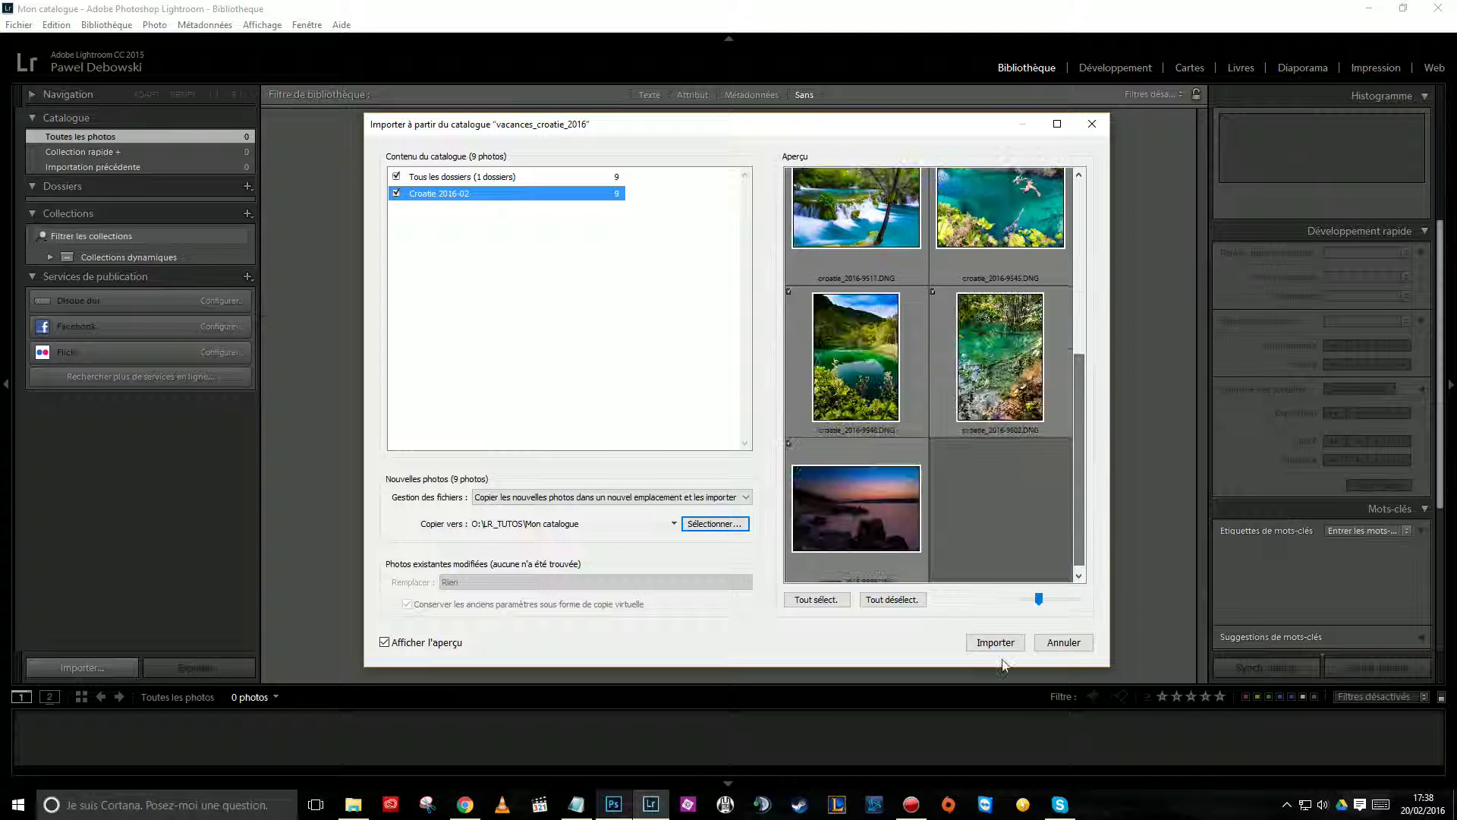
{"action": "left_click", "coordinate": [996, 643]}
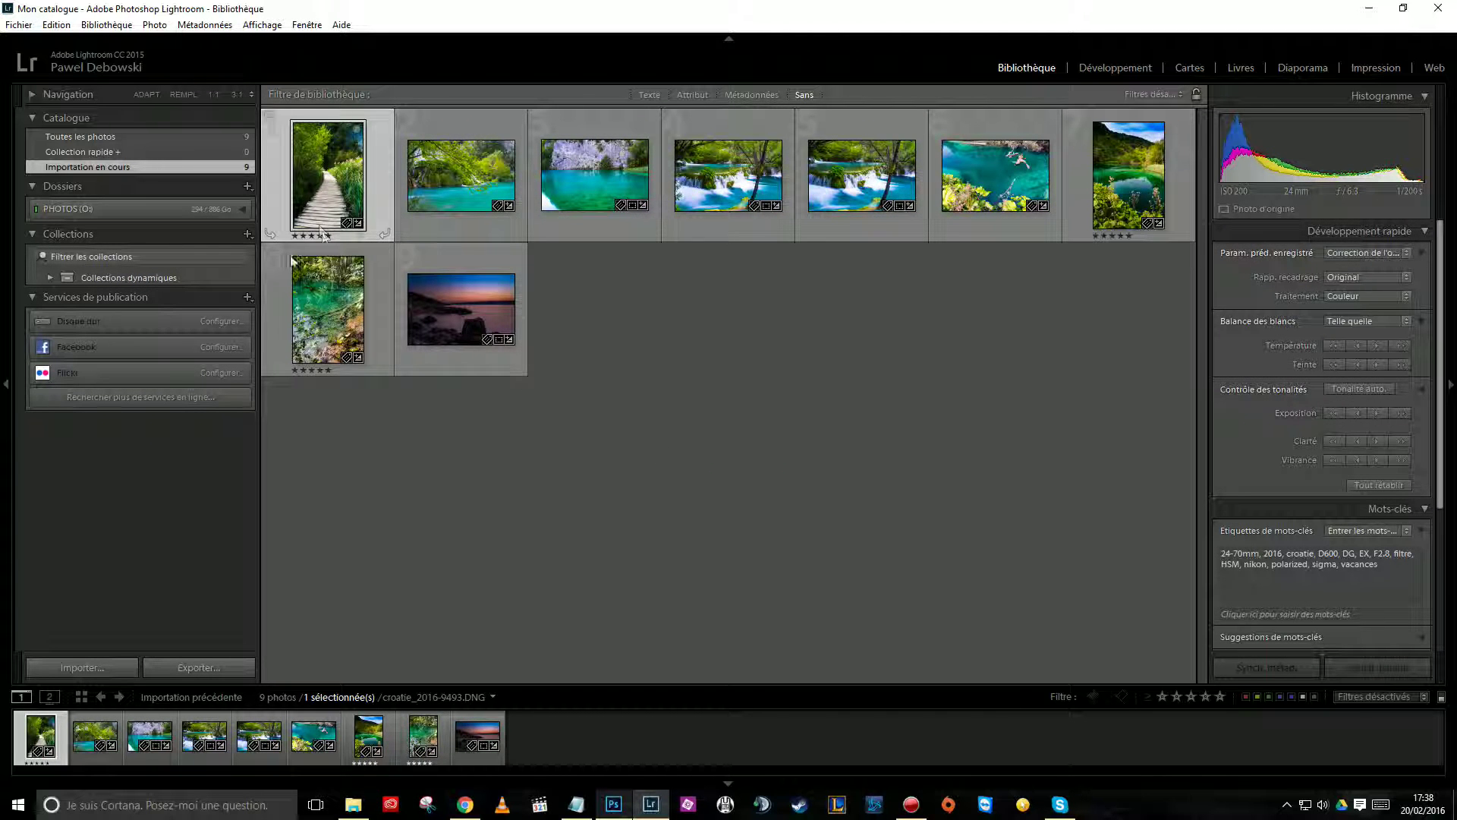
Step: Check the imported photos' keywords and the development settings of croatie_2016-9548.DNG, and return to the library
{"action": "left_click", "coordinate": [332, 314]}
{"action": "left_click", "coordinate": [1128, 182]}
{"action": "left_click", "coordinate": [1310, 552]}
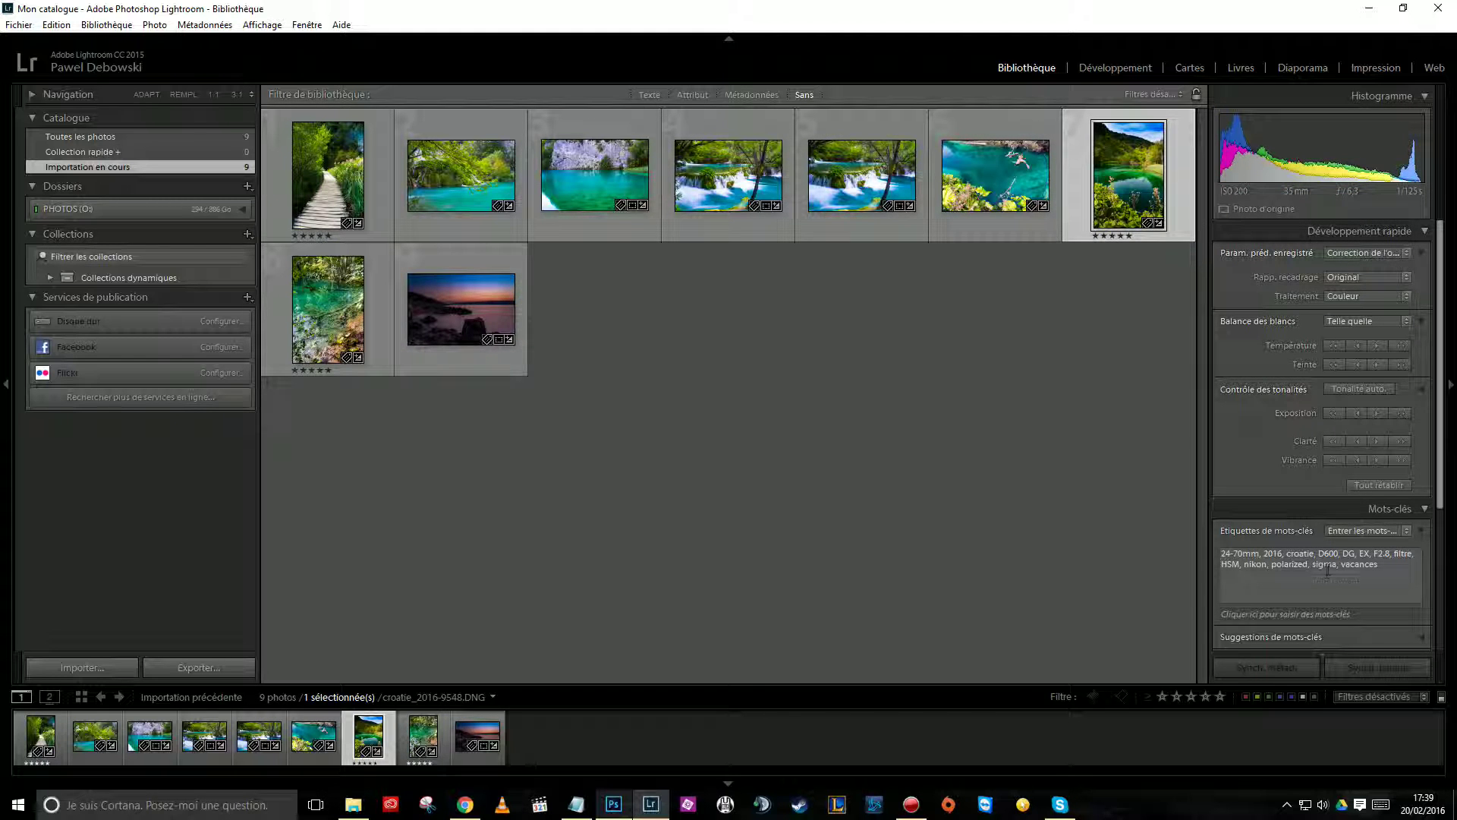
{"action": "left_click_drag", "start_coordinate": [1377, 564], "coordinate": [1112, 68]}
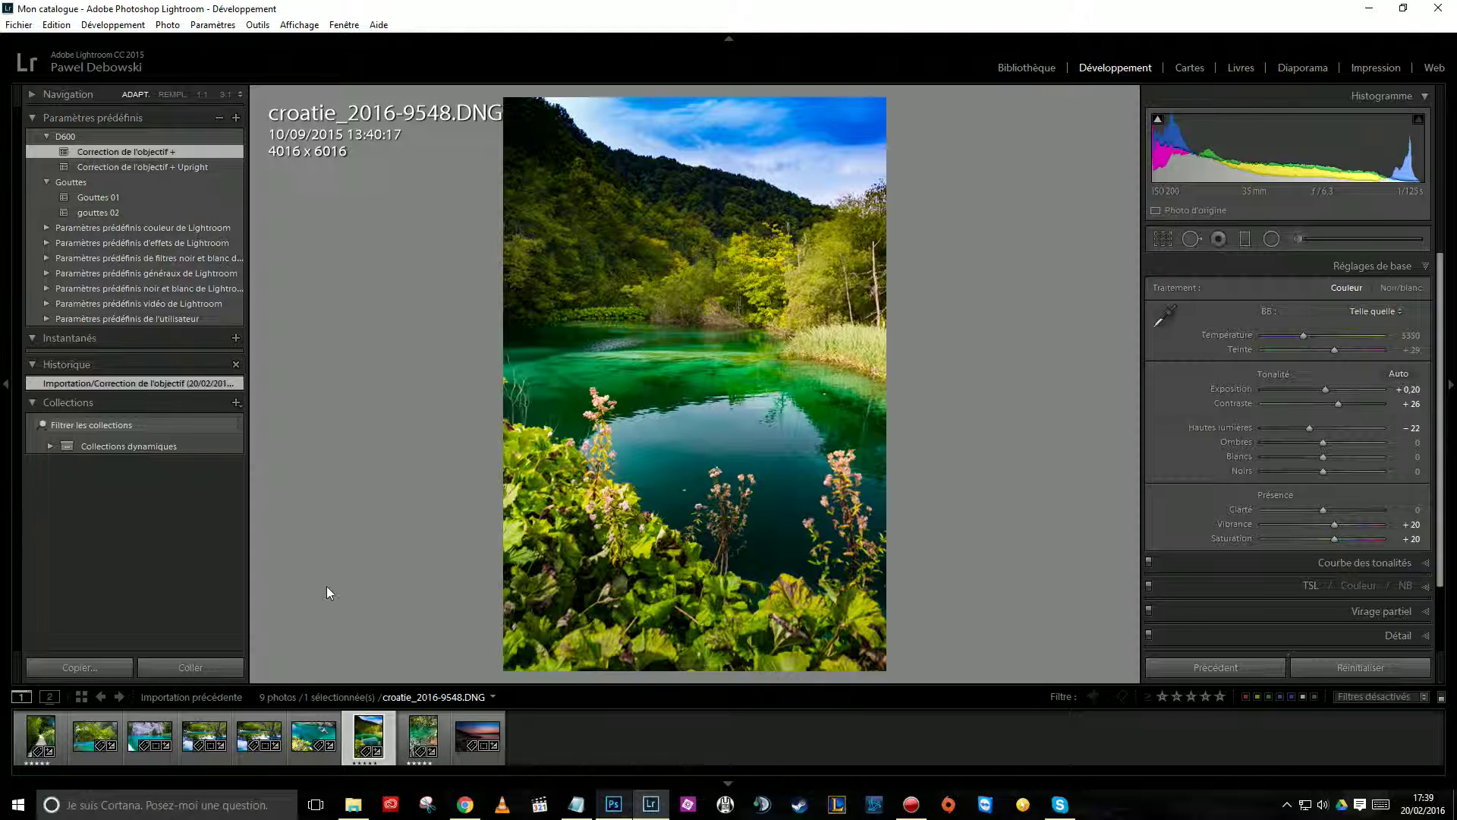
{"action": "left_click", "coordinate": [1055, 70]}
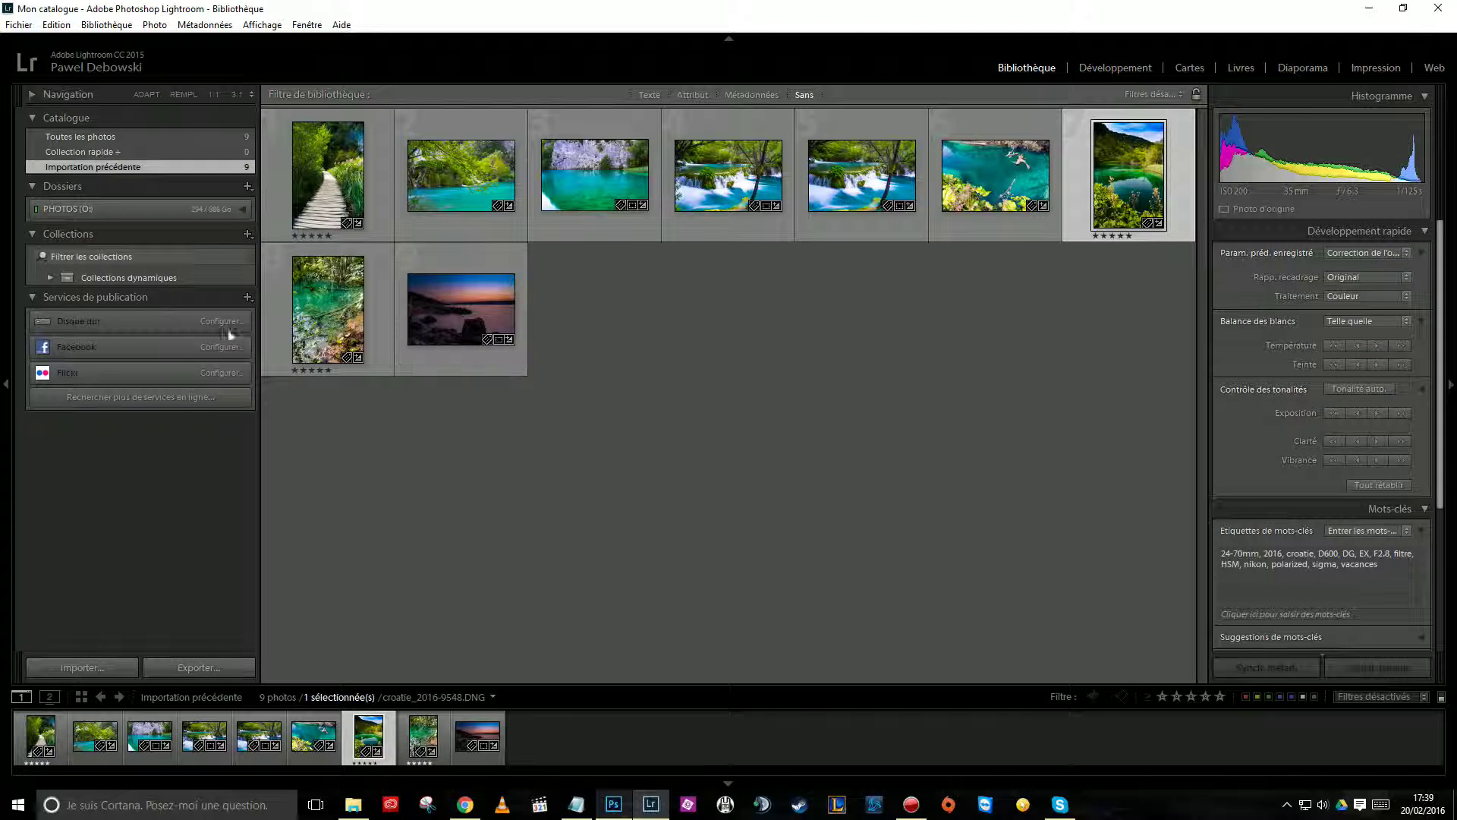
Step: Expand the PHOTOS (O:) drive in the folder list and select the boardwalk photo
{"action": "left_click", "coordinate": [242, 209]}
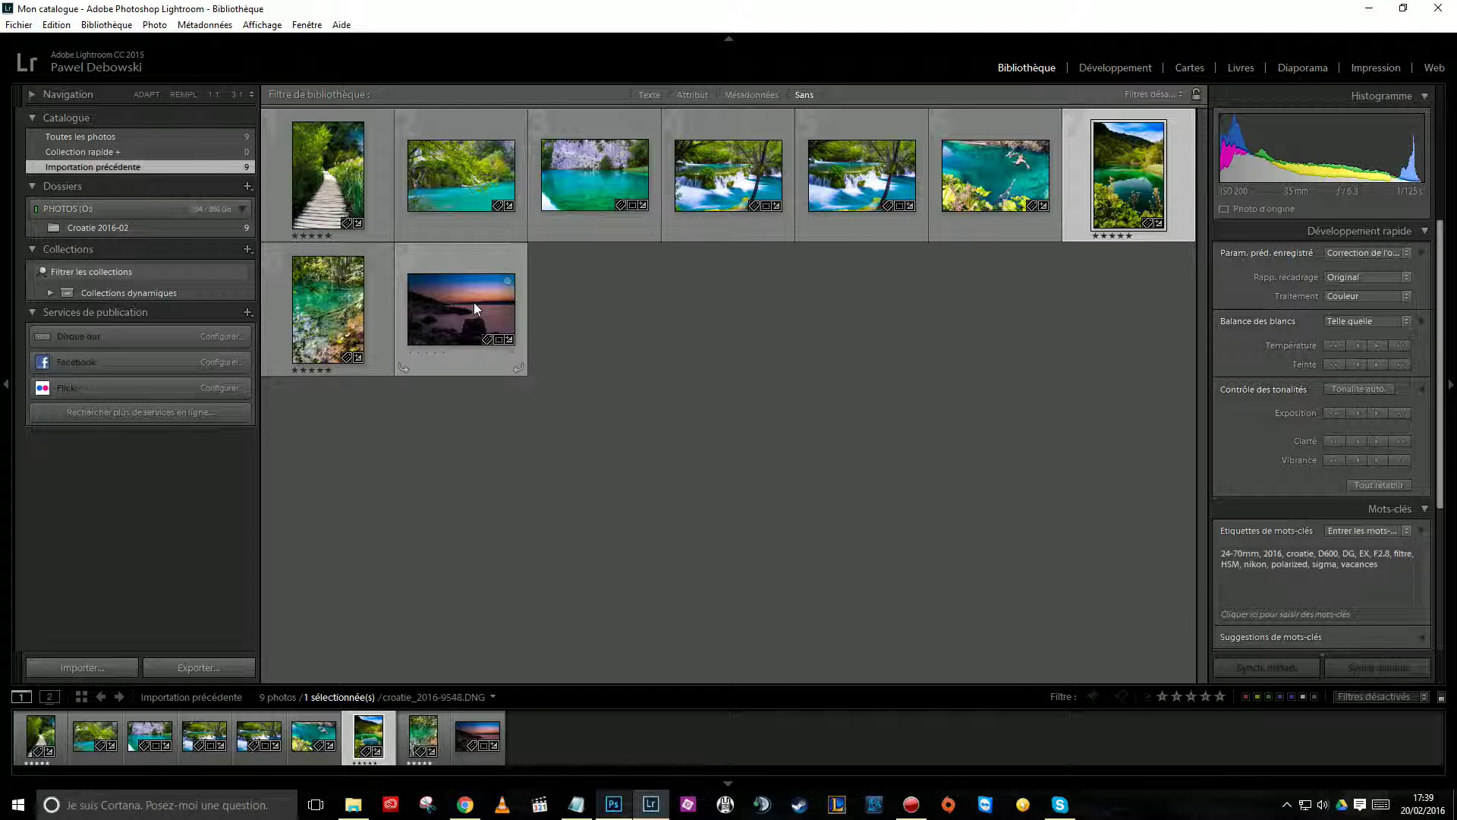
{"action": "left_click", "coordinate": [311, 408]}
{"action": "left_click", "coordinate": [328, 175]}
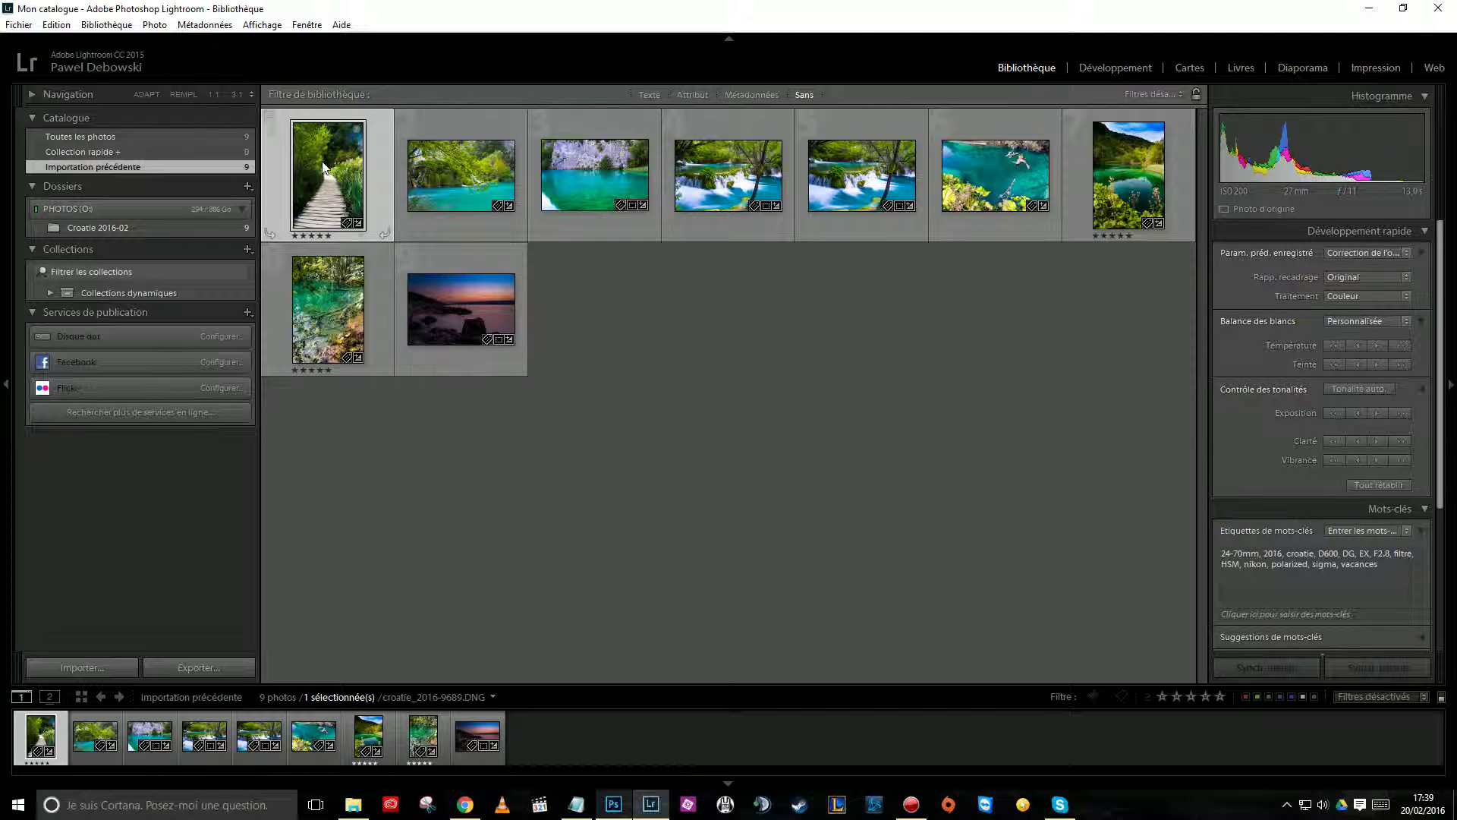
Step: Open the export-as-catalogue dialog, review its options for original files and previews, and cancel it
{"action": "left_click", "coordinate": [22, 31]}
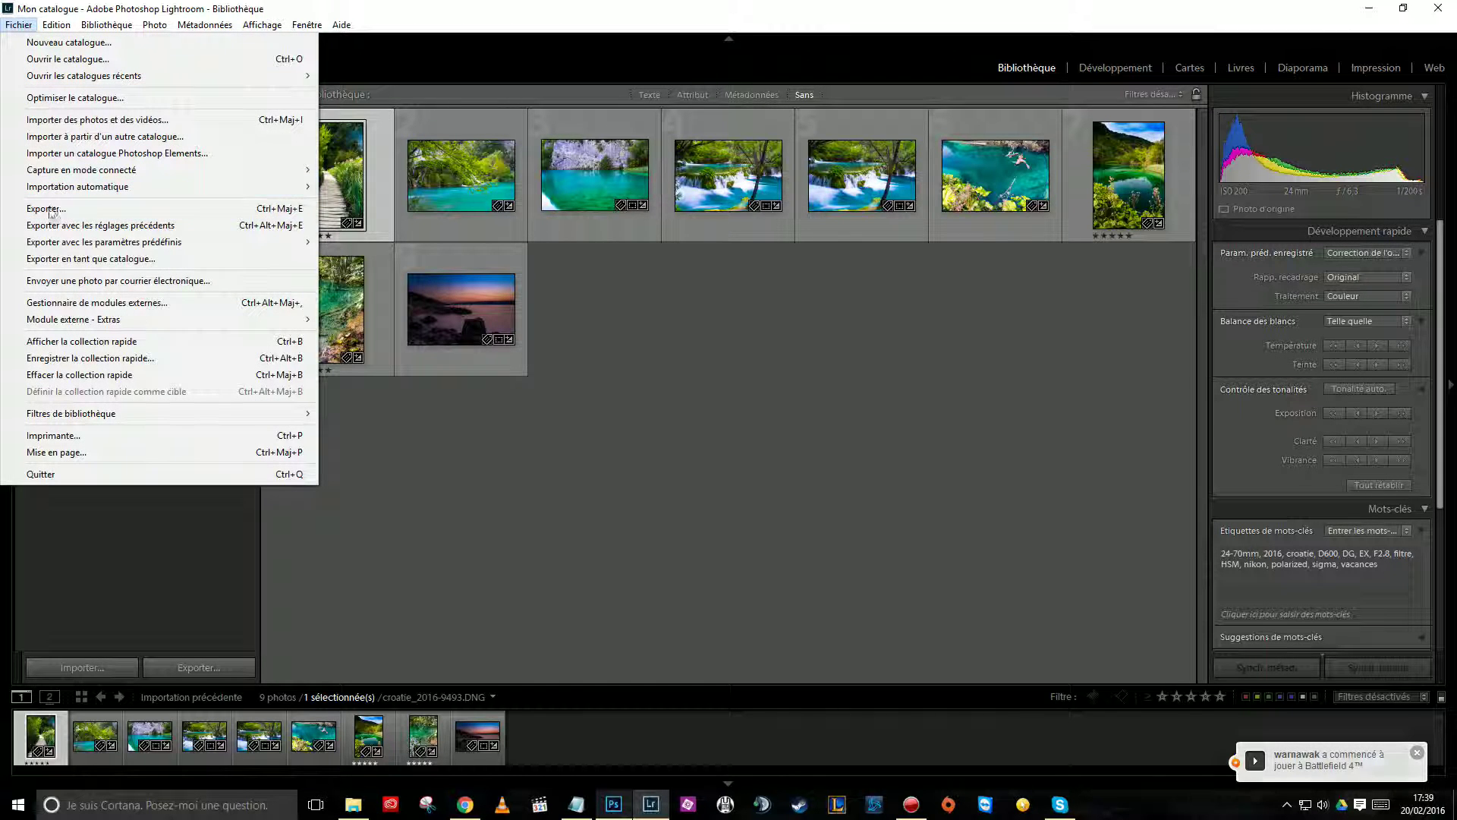
{"action": "left_click", "coordinate": [49, 262]}
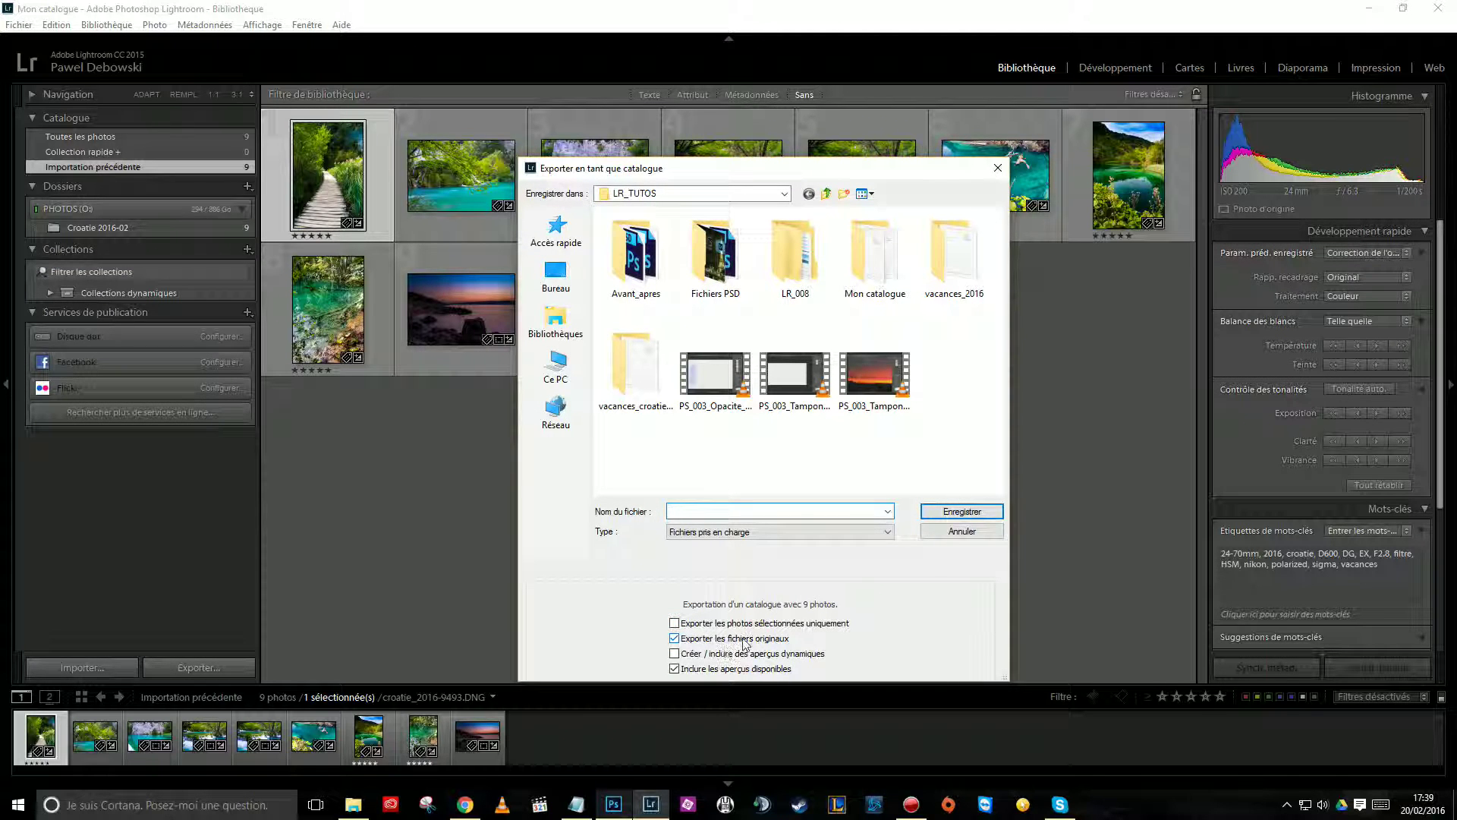
{"action": "left_click", "coordinate": [954, 531]}
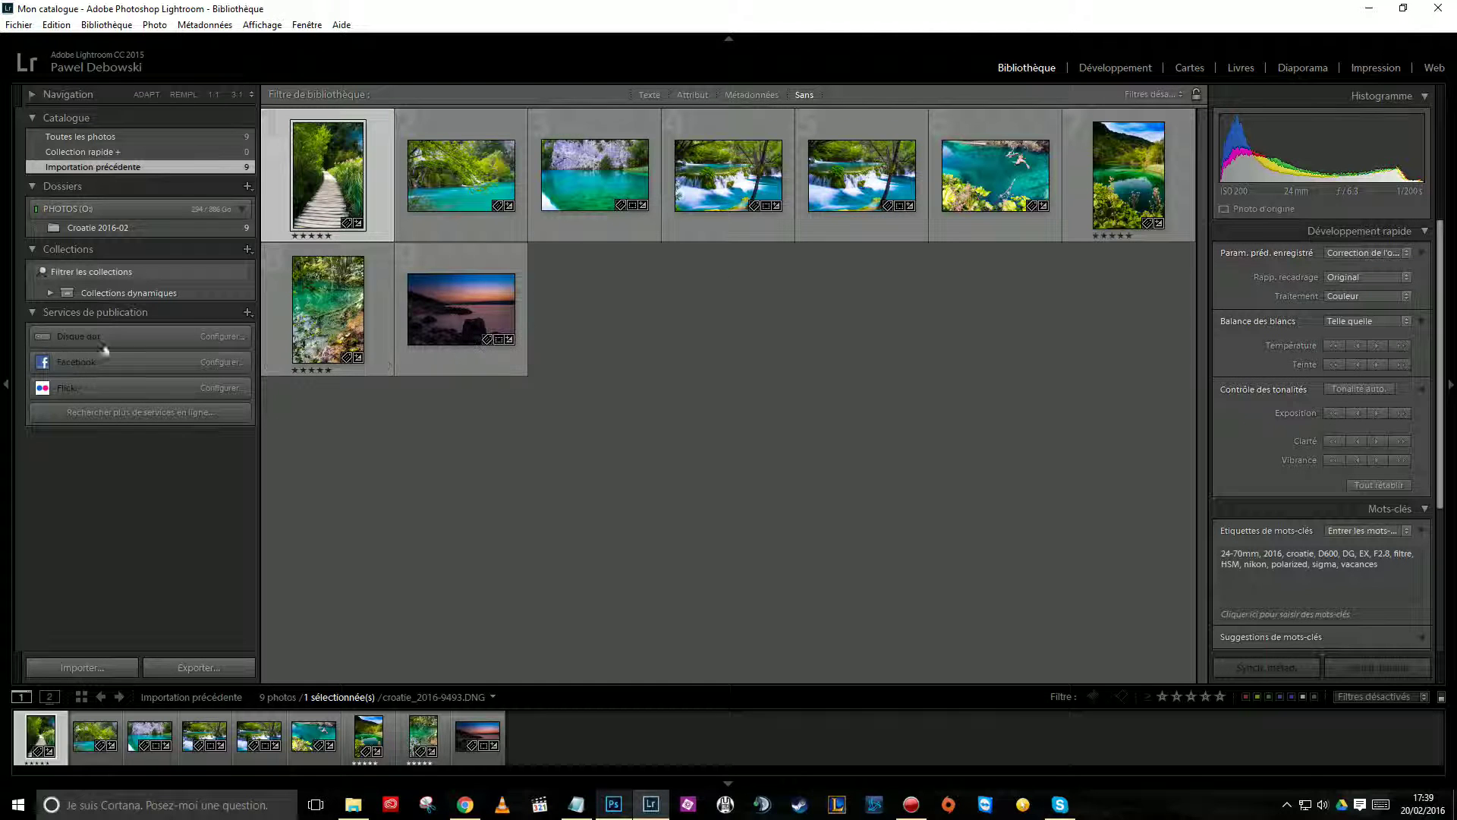
{"action": "left_click", "coordinate": [455, 312]}
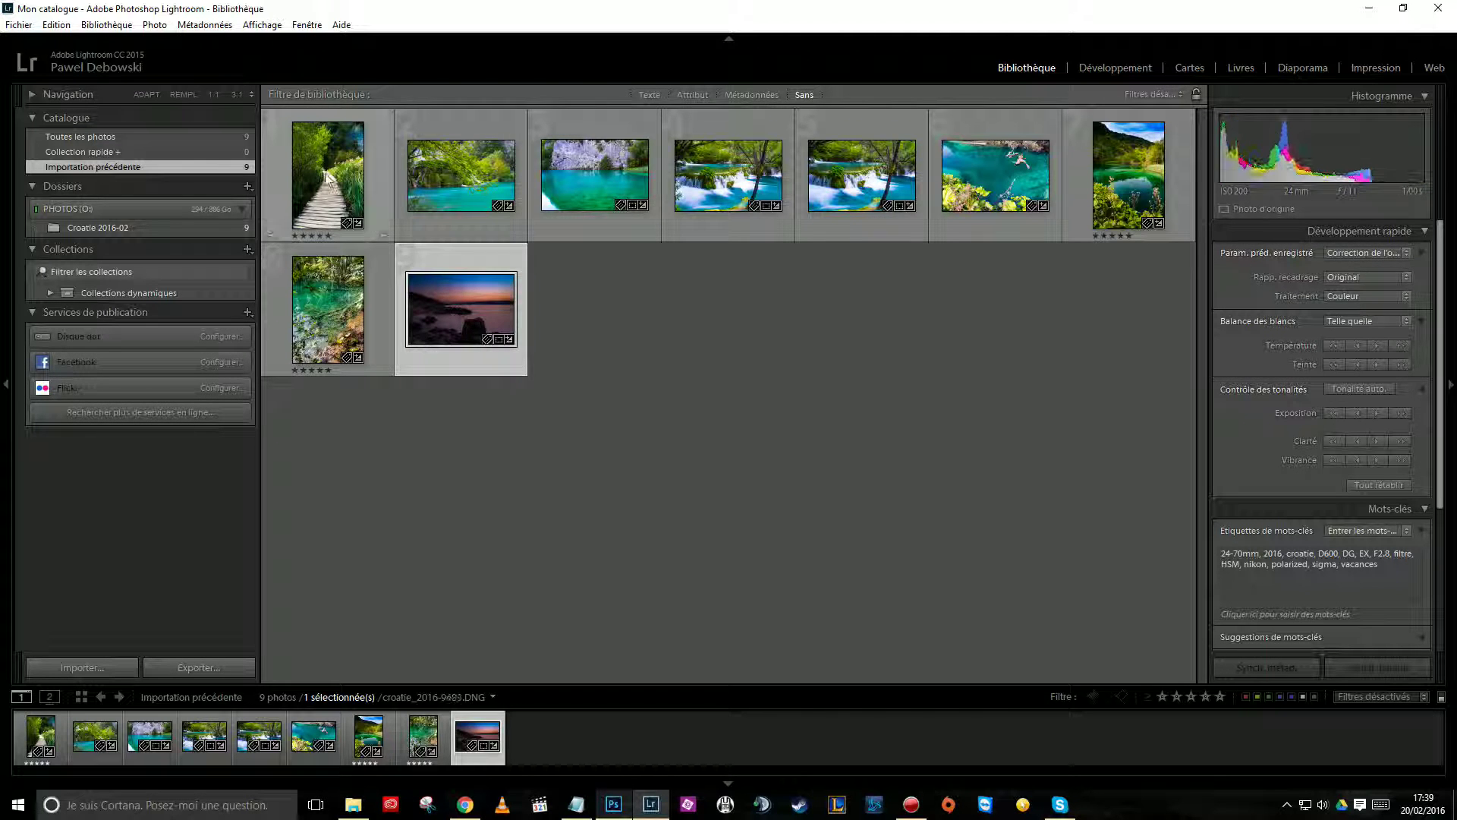
{"action": "key", "text": "ctrl+z"}
{"action": "left_click", "coordinate": [475, 320]}
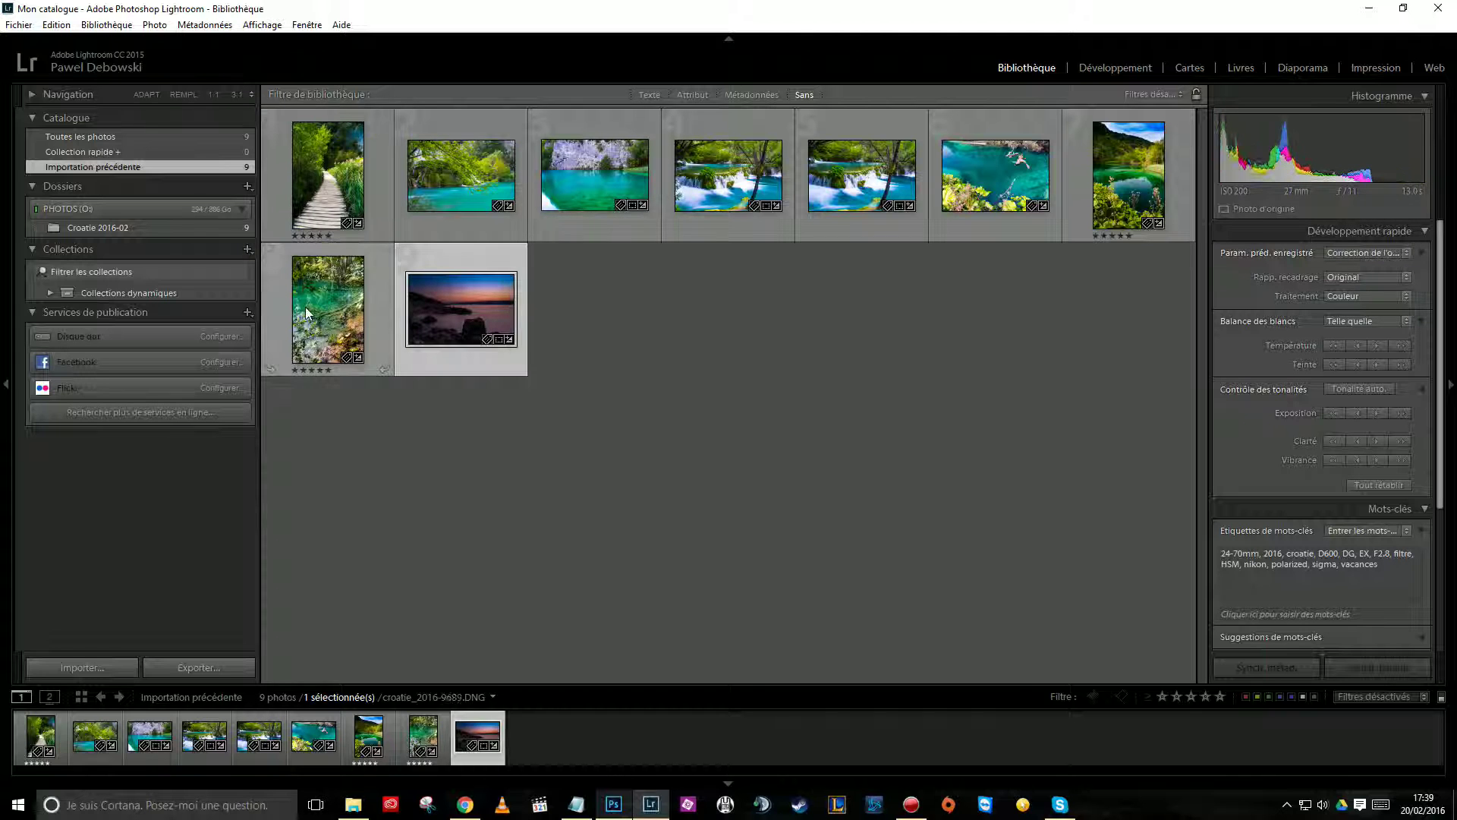
{"action": "left_click", "coordinate": [315, 314]}
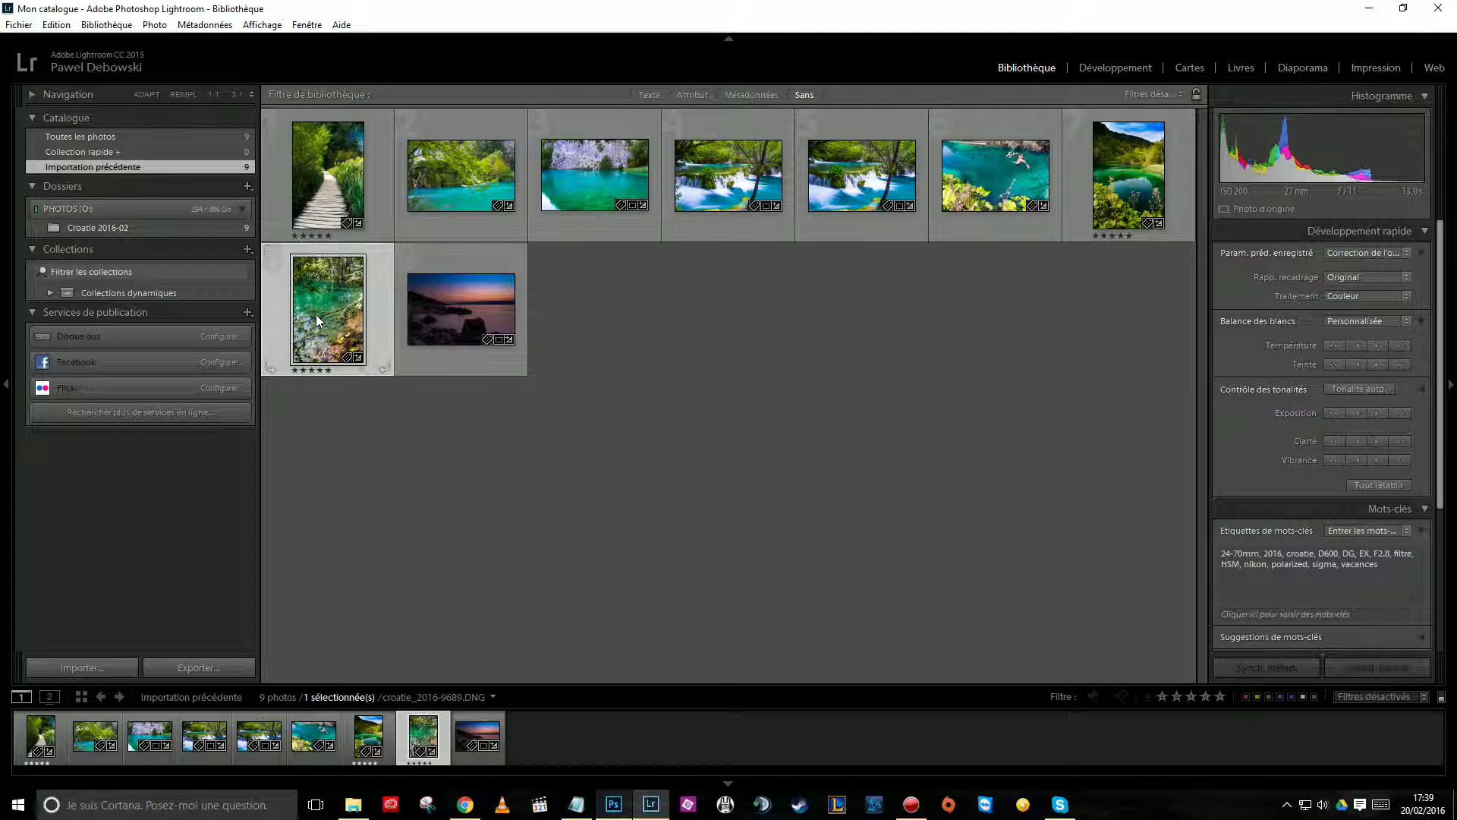
{"action": "left_click", "coordinate": [485, 285]}
{"action": "key", "text": "Home"}
{"action": "left_click", "coordinate": [453, 310]}
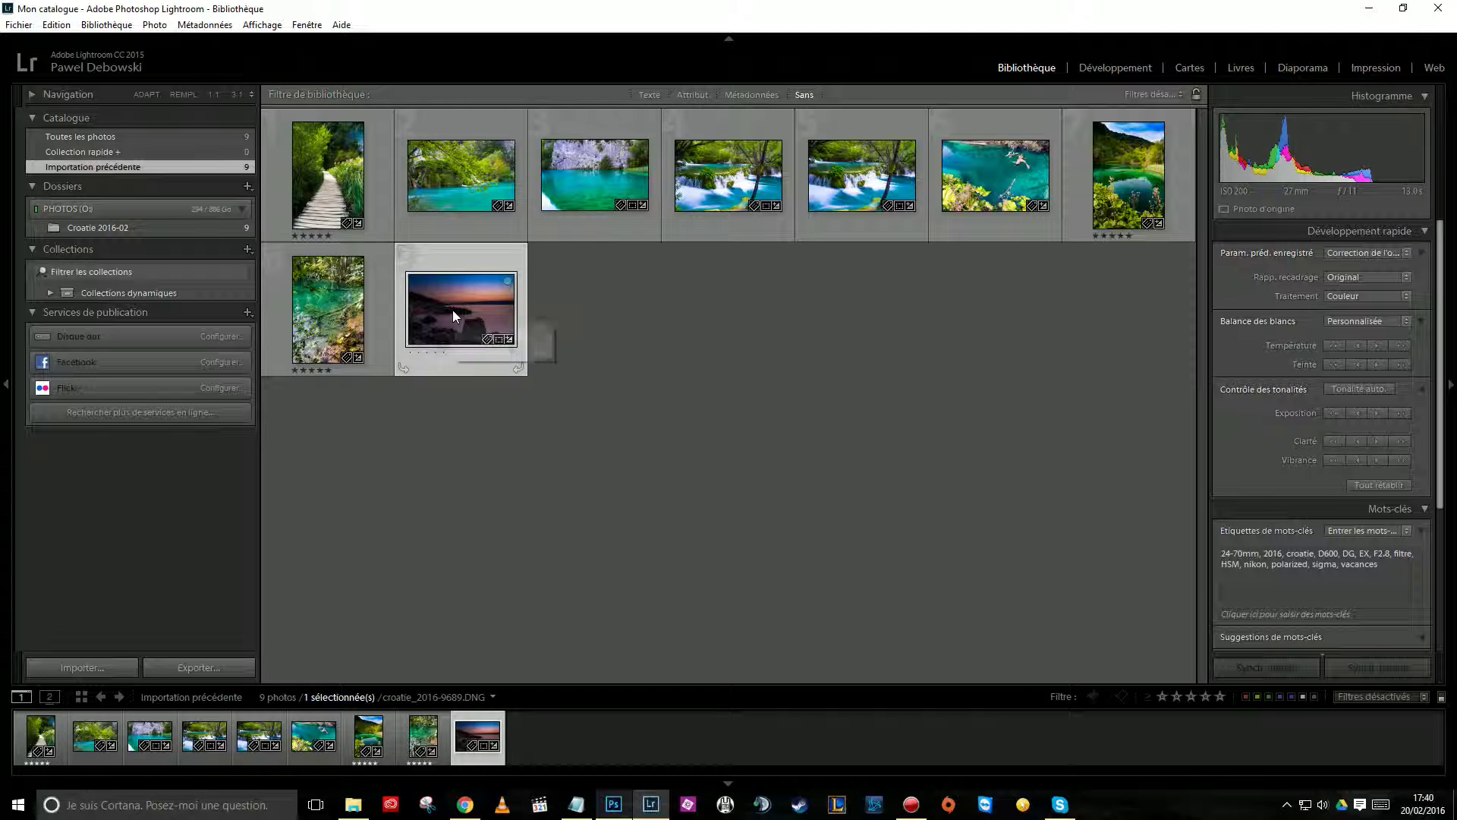